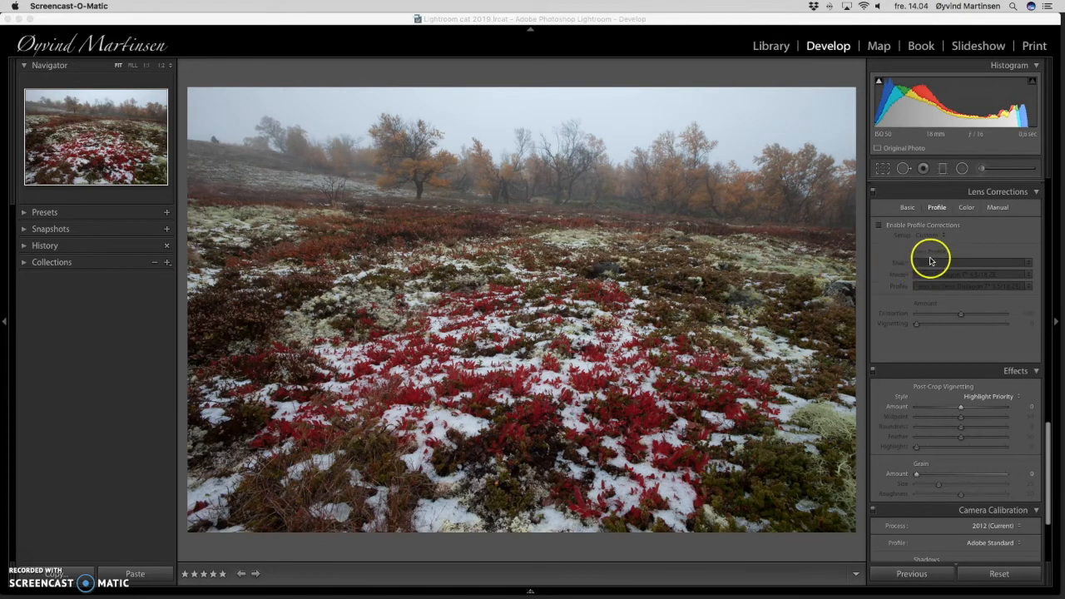
Warm the white balance temperature to 7515 and raise the exposure to +0.35.
{"action": "scroll", "coordinate": [930, 261], "scroll_direction": "up", "scroll_amount": 10}
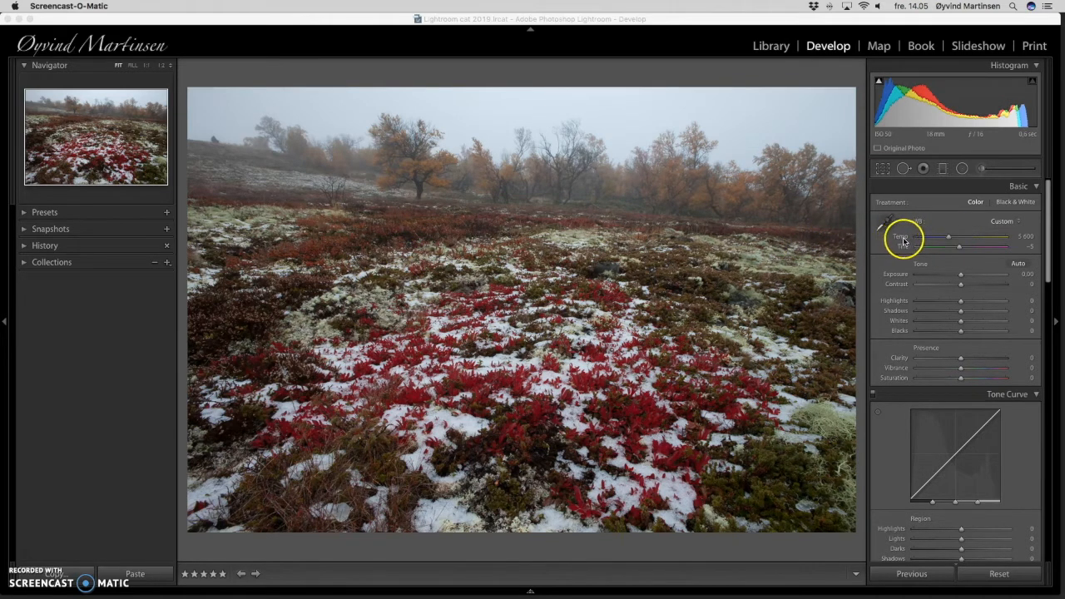
{"action": "left_click_drag", "start_coordinate": [948, 240], "coordinate": [962, 240]}
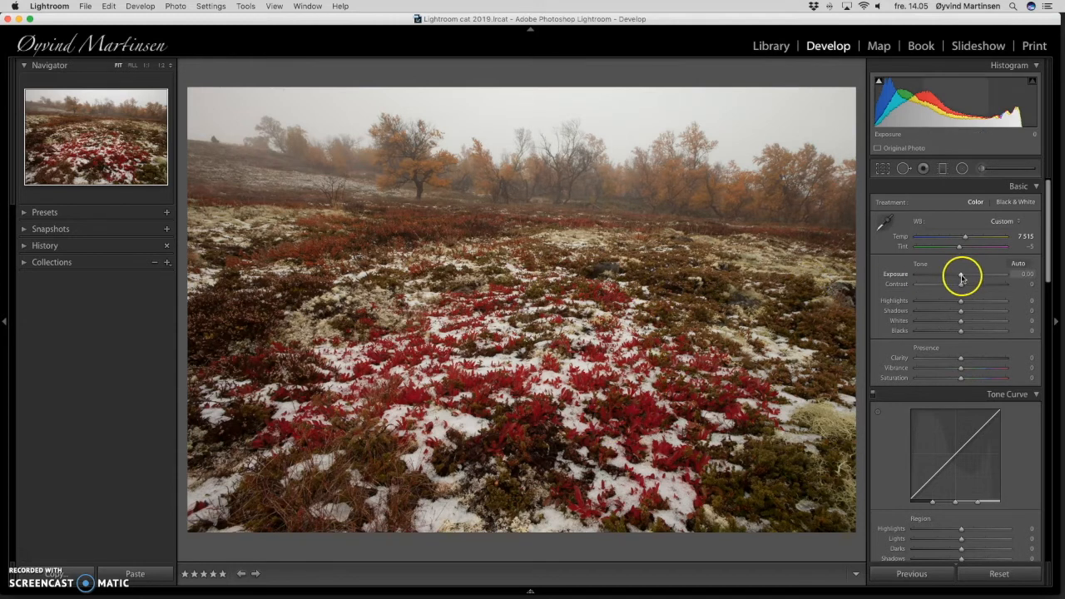
{"action": "left_click_drag", "start_coordinate": [961, 278], "coordinate": [964, 278]}
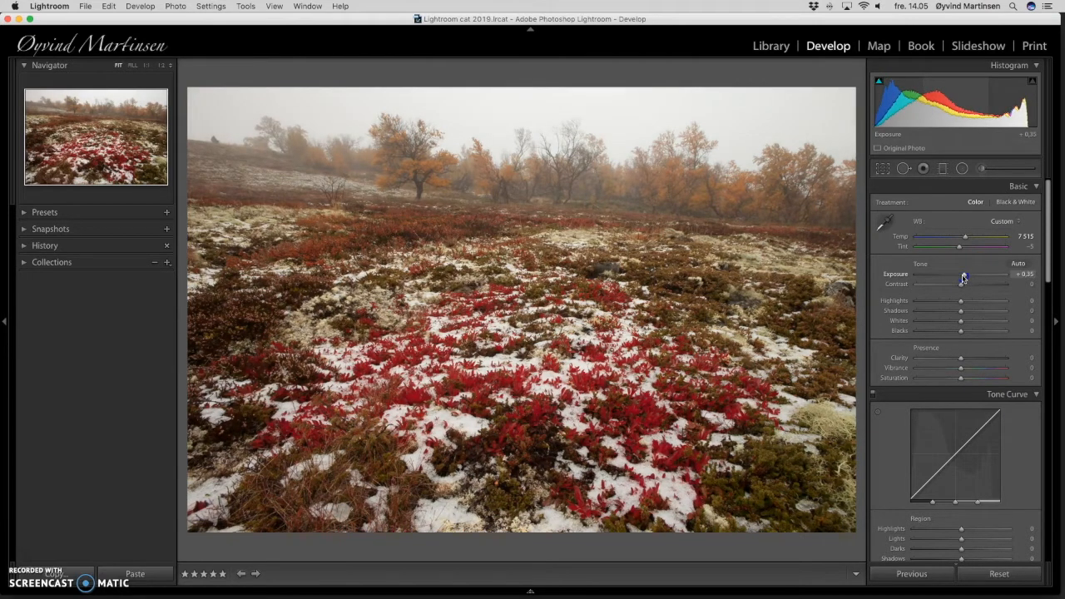
{"action": "left_click_drag", "start_coordinate": [964, 278], "coordinate": [964, 278]}
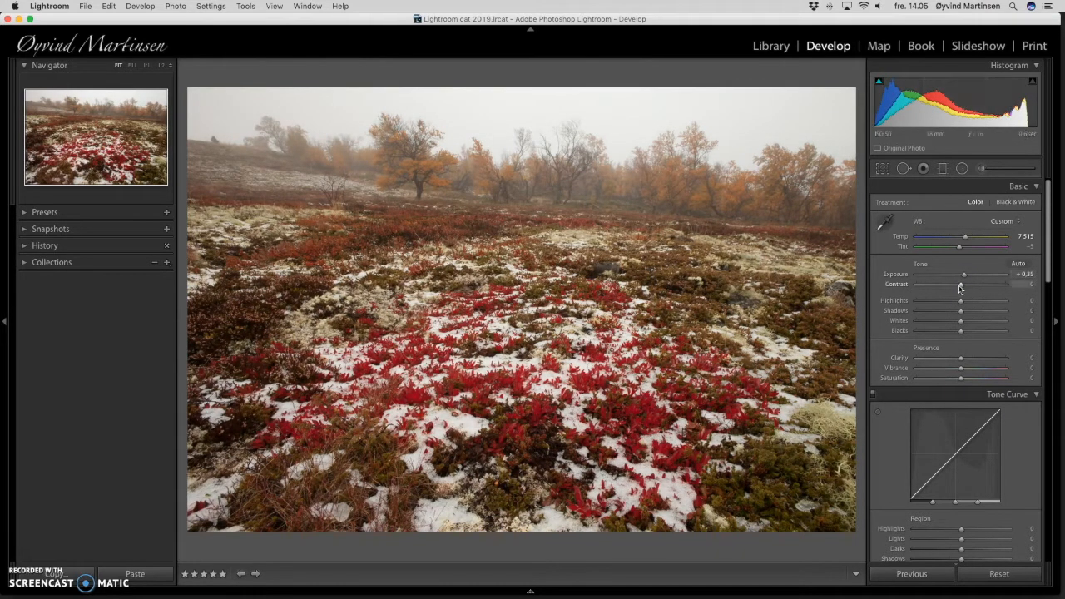
Increase the photo's contrast to +21 and lift the shadows to +18.
{"action": "left_click_drag", "start_coordinate": [964, 287], "coordinate": [970, 287]}
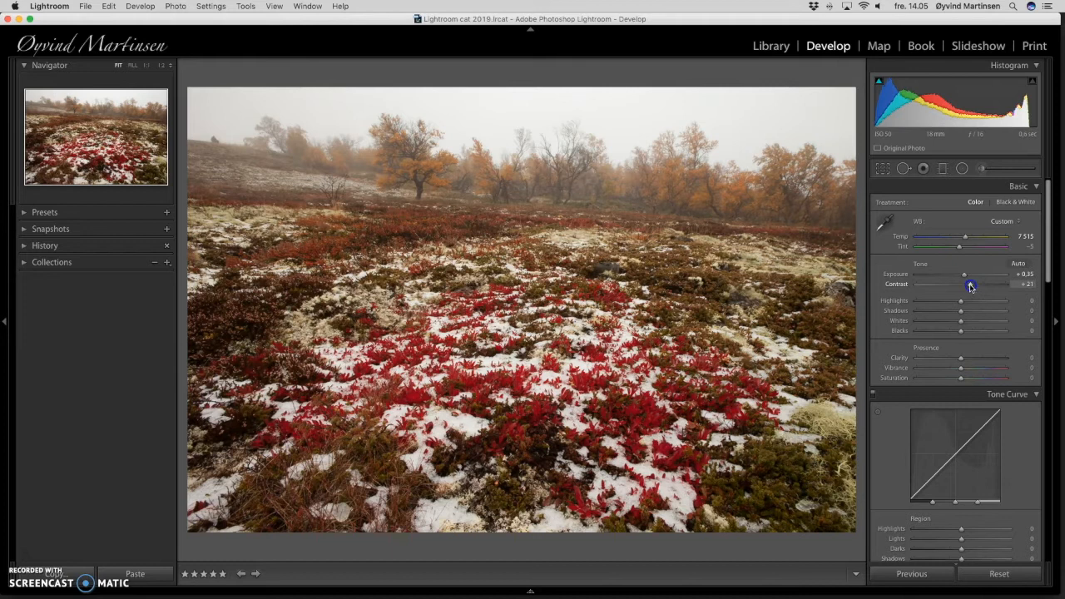
{"action": "left_click_drag", "start_coordinate": [968, 288], "coordinate": [968, 288]}
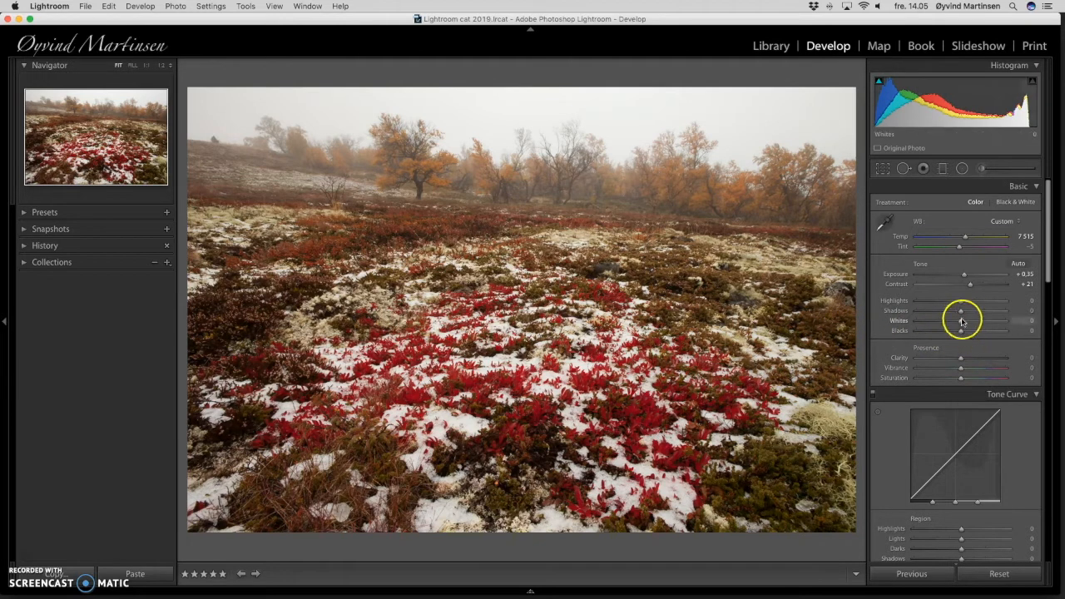
{"action": "mouse_move", "coordinate": [960, 312]}
{"action": "left_mouse_down"}
{"action": "mouse_move", "coordinate": [1022, 314]}
{"action": "mouse_move", "coordinate": [911, 313]}
{"action": "mouse_move", "coordinate": [969, 314]}
{"action": "left_mouse_up"}
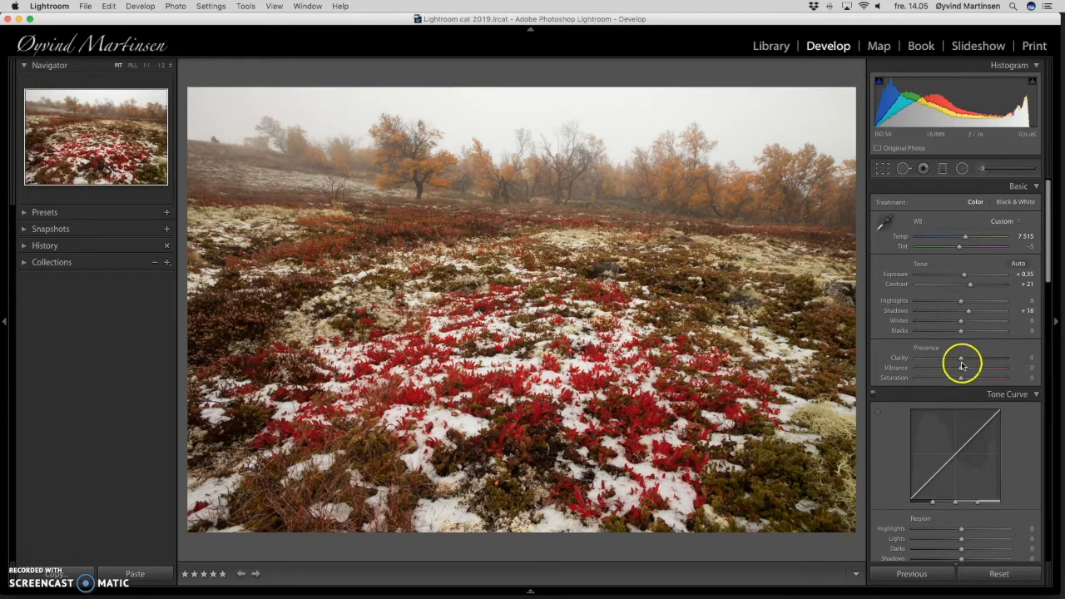
Set the presence adjustments to clarity +25, vibrance +45 and saturation +13.
{"action": "left_click_drag", "start_coordinate": [962, 360], "coordinate": [969, 359]}
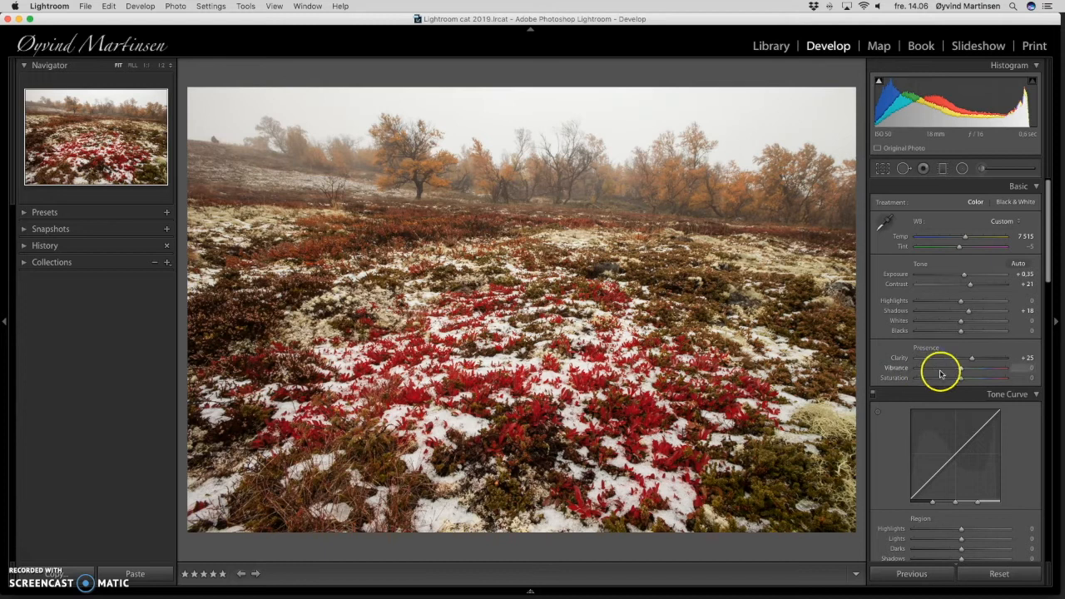
{"action": "left_click_drag", "start_coordinate": [961, 371], "coordinate": [982, 371]}
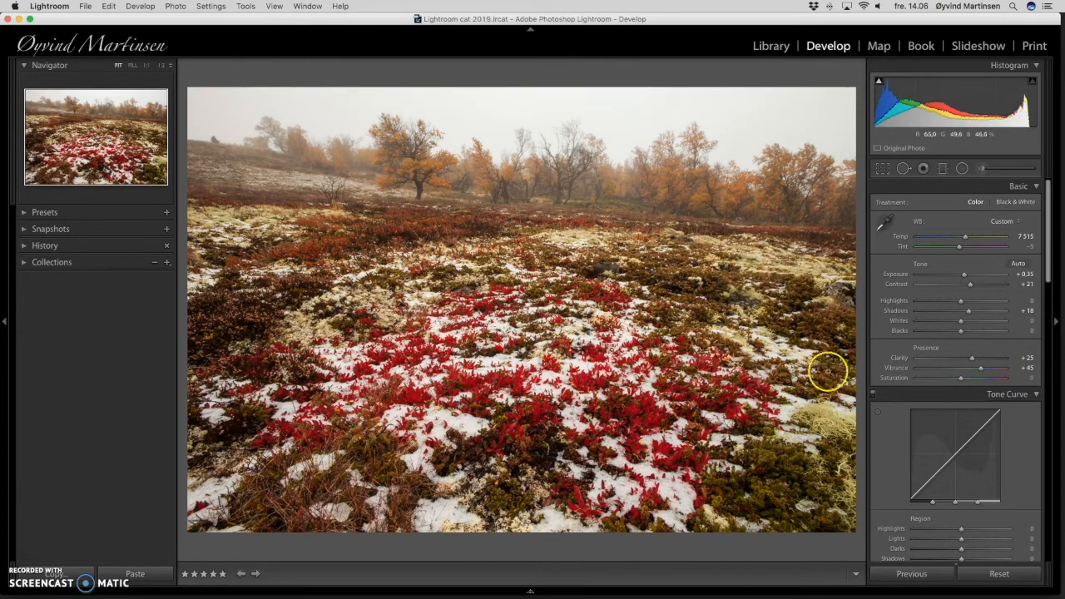
{"action": "left_click_drag", "start_coordinate": [962, 380], "coordinate": [967, 382]}
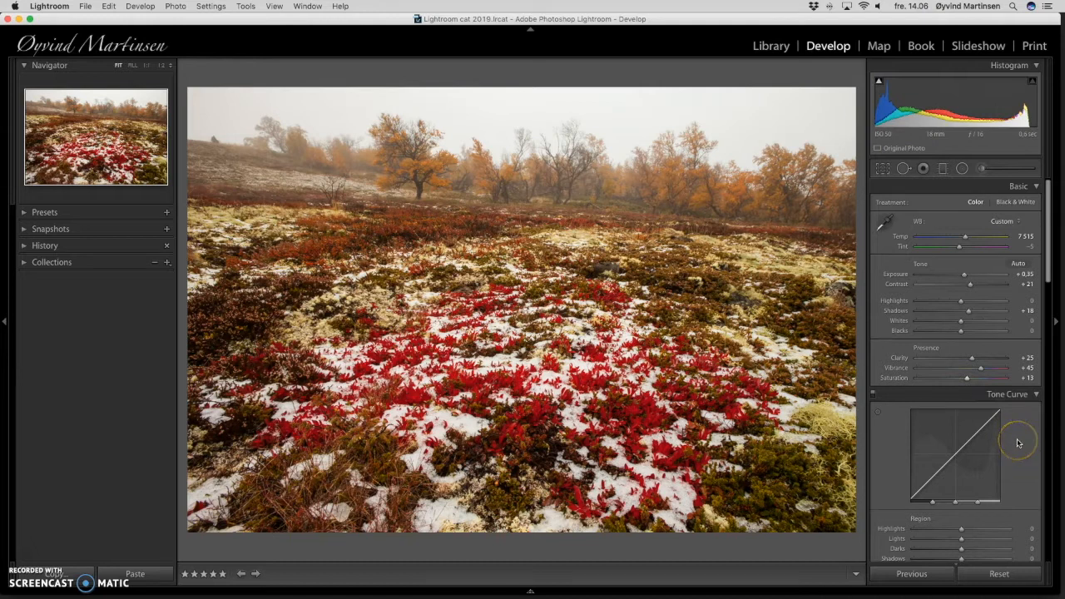
Look through the hue and saturation color adjustments in the HSL settings.
{"action": "scroll", "coordinate": [1017, 444], "scroll_direction": "down", "scroll_amount": 3}
{"action": "scroll", "coordinate": [1017, 444], "scroll_direction": "down", "scroll_amount": 6}
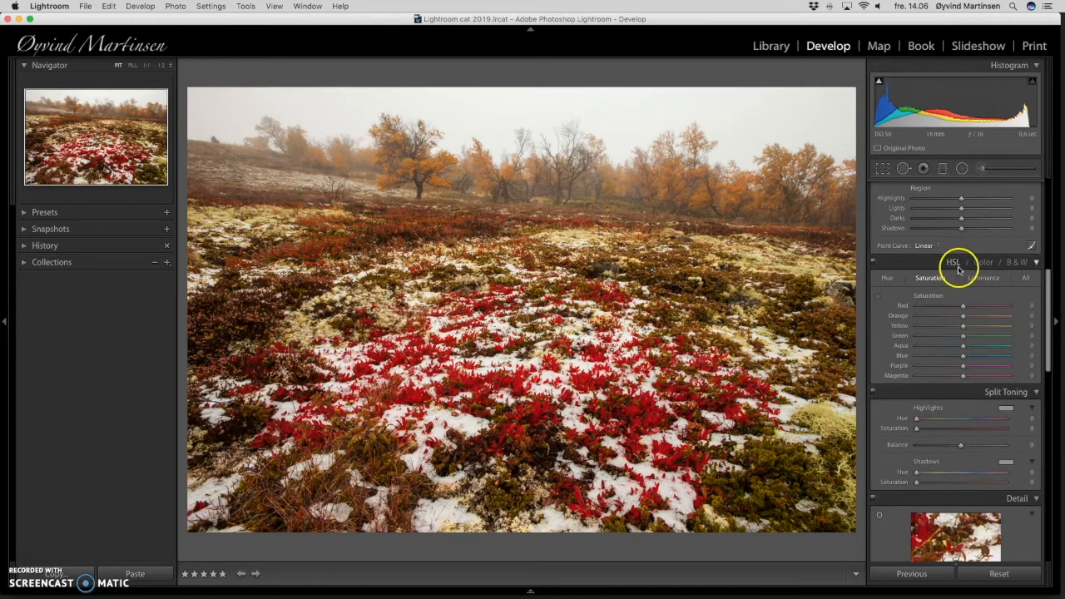
{"action": "left_click", "coordinate": [885, 279]}
{"action": "left_click", "coordinate": [963, 305]}
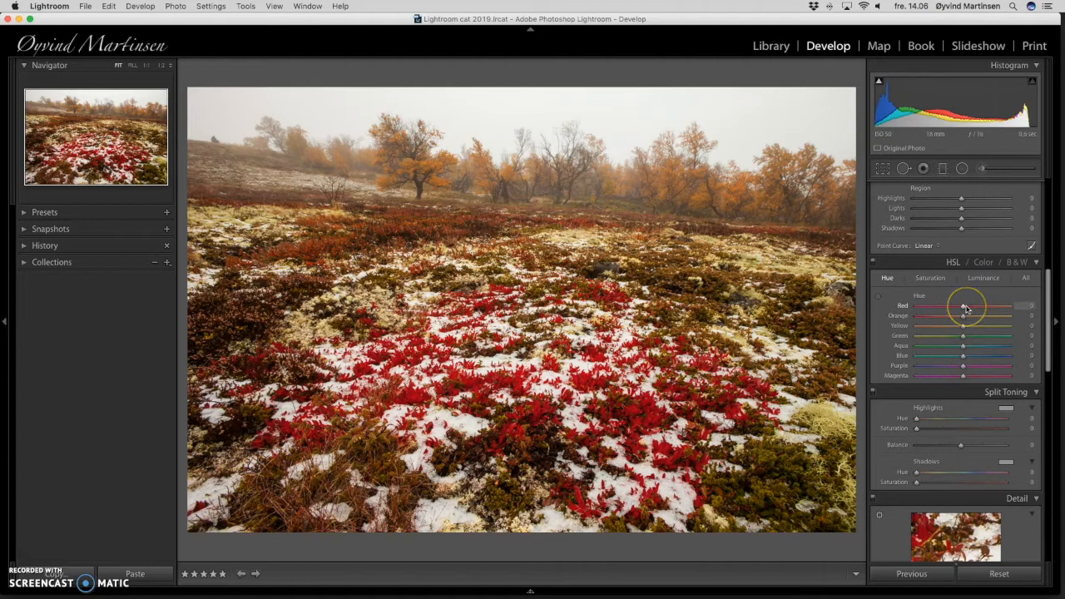
{"action": "left_click", "coordinate": [931, 279]}
{"action": "left_click", "coordinate": [958, 305]}
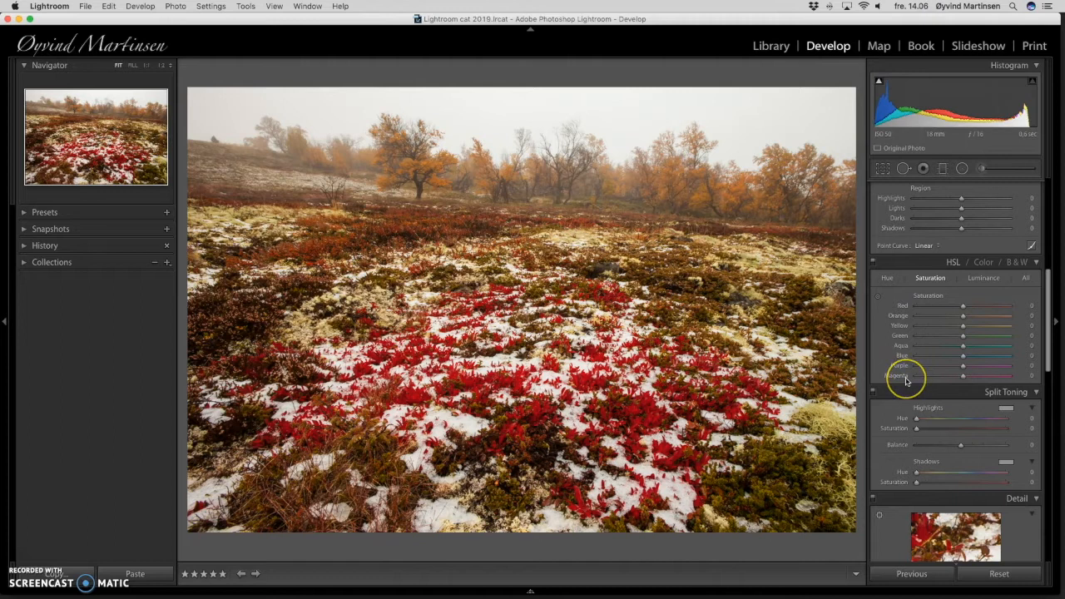
Brighten the warm colors with HSL luminance values of red +5, orange +6 and yellow +4.
{"action": "left_click", "coordinate": [985, 280]}
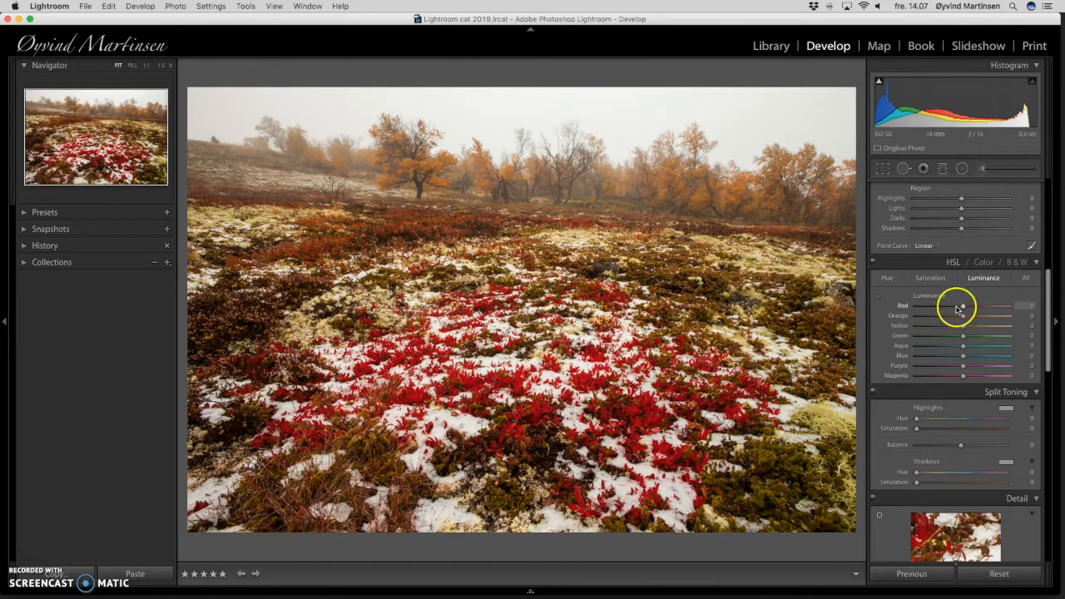
{"action": "scroll", "coordinate": [964, 308], "scroll_direction": "up", "scroll_amount": 1}
{"action": "left_click", "coordinate": [964, 308]}
{"action": "mouse_move", "coordinate": [959, 308]}
{"action": "left_mouse_down"}
{"action": "mouse_move", "coordinate": [866, 308]}
{"action": "mouse_move", "coordinate": [1054, 318]}
{"action": "mouse_move", "coordinate": [966, 311]}
{"action": "left_mouse_up"}
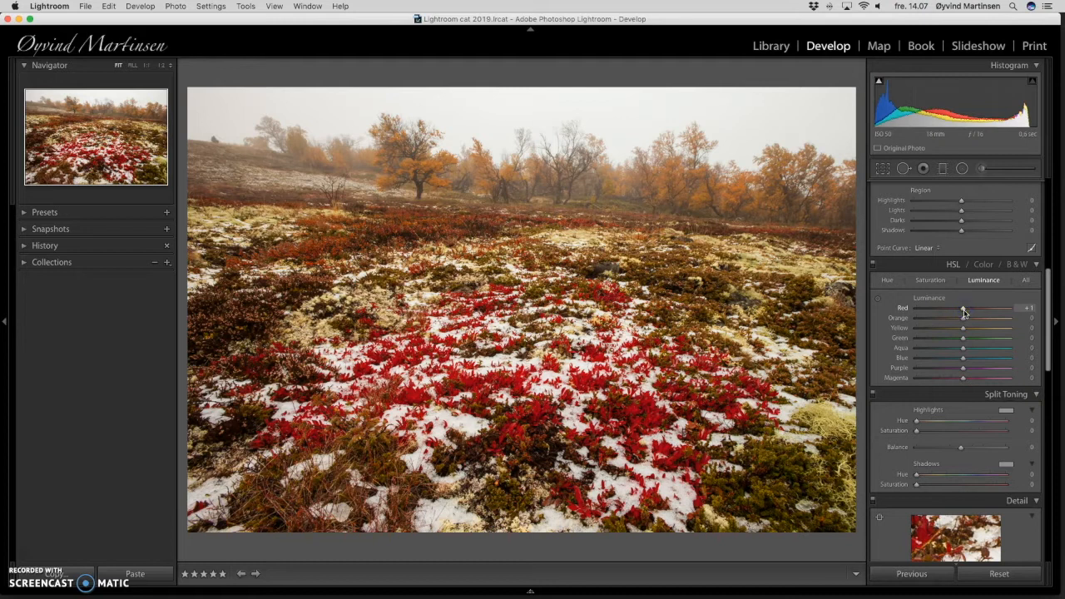
{"action": "left_click_drag", "start_coordinate": [963, 311], "coordinate": [965, 312]}
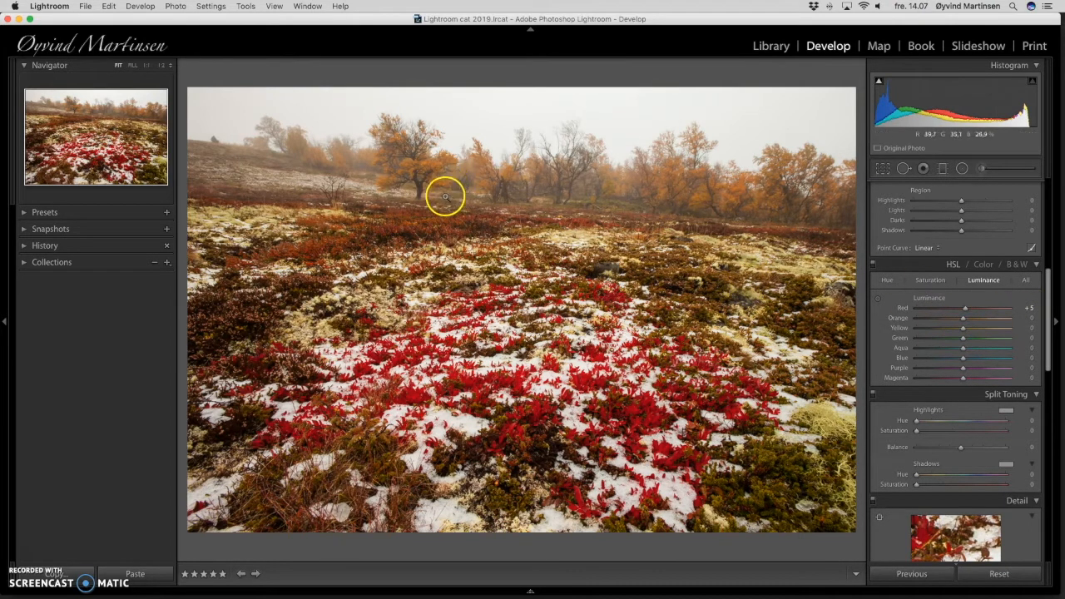
{"action": "left_click", "coordinate": [964, 320]}
{"action": "mouse_move", "coordinate": [967, 321]}
{"action": "left_mouse_down"}
{"action": "mouse_move", "coordinate": [1039, 326]}
{"action": "mouse_move", "coordinate": [967, 321]}
{"action": "left_mouse_up"}
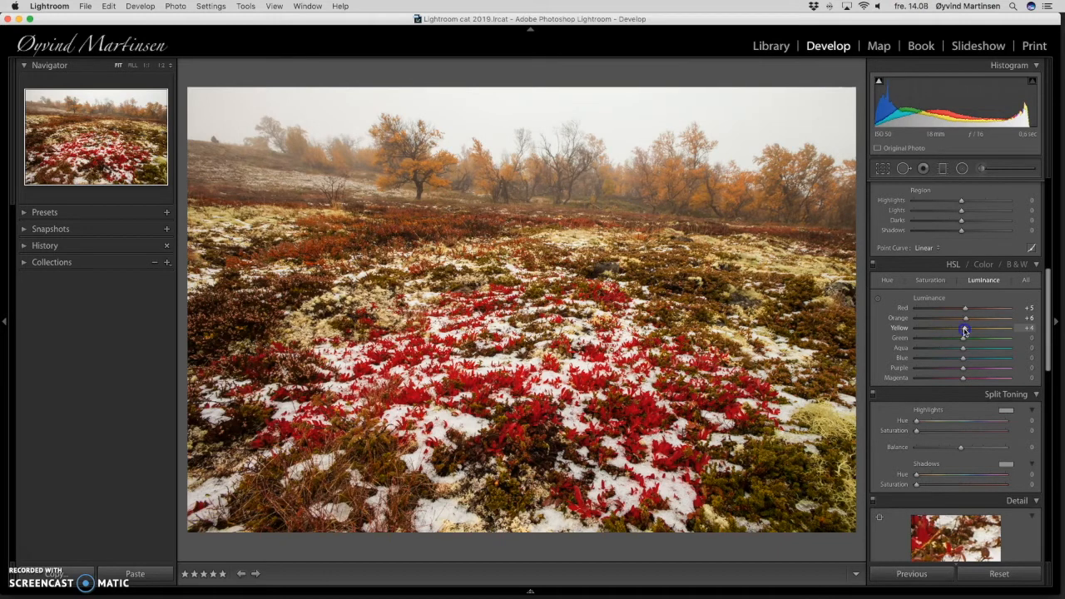
Raise the red saturation slightly in the HSL settings and fine-tune the yellow saturation.
{"action": "left_click", "coordinate": [931, 281]}
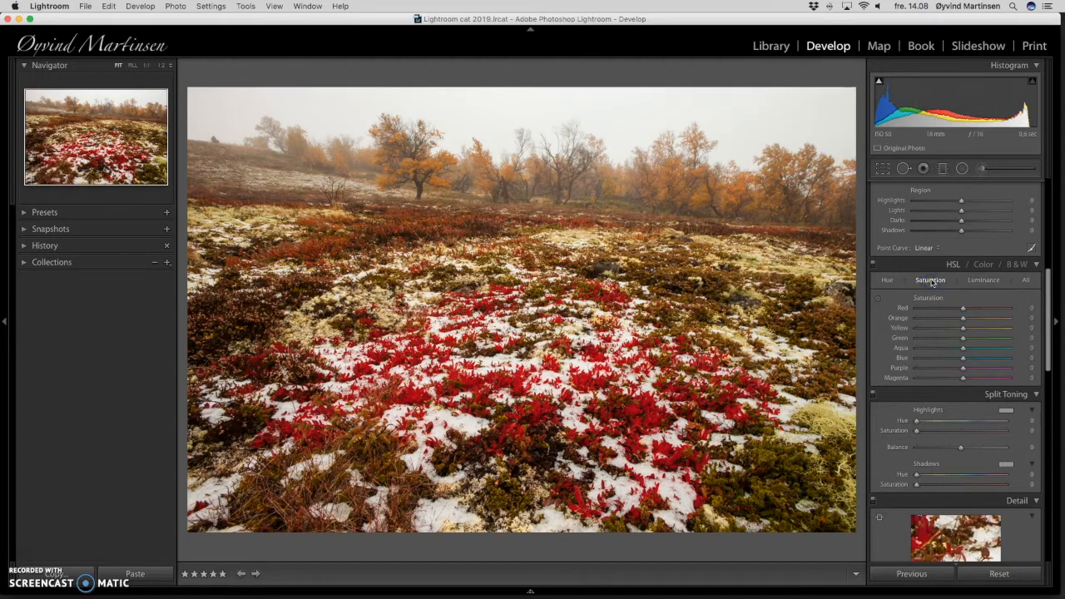
{"action": "left_click", "coordinate": [963, 310]}
{"action": "left_click_drag", "start_coordinate": [964, 309], "coordinate": [966, 311]}
{"action": "left_click", "coordinate": [963, 329]}
Set the sharpening to amount 58, radius 1.1 and masking 40, previewing the mask while adjusting the masking.
{"action": "scroll", "coordinate": [975, 356], "scroll_direction": "down", "scroll_amount": 8}
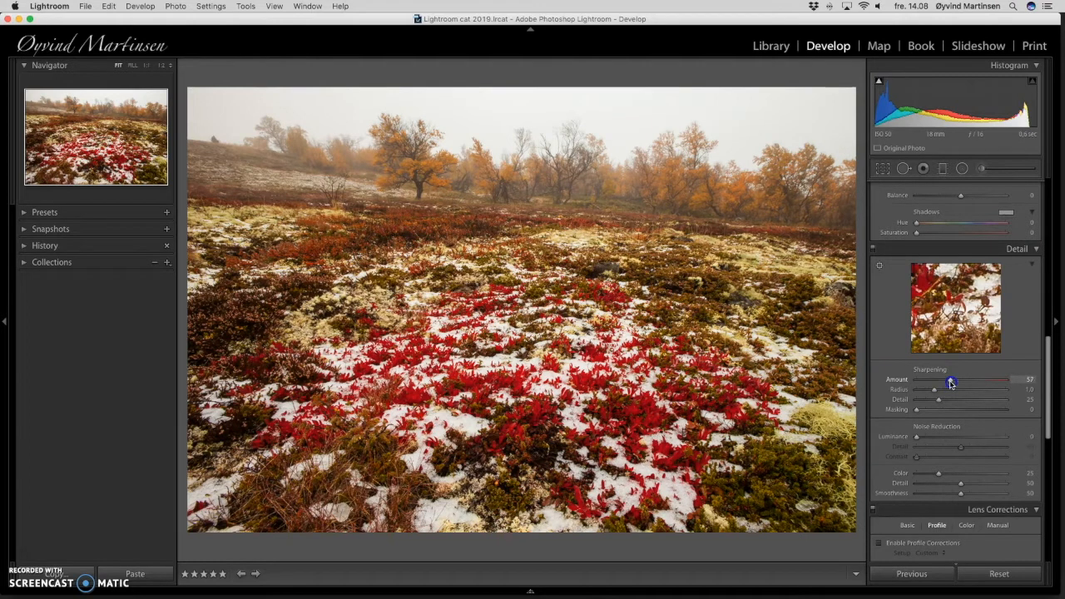
{"action": "left_click_drag", "start_coordinate": [946, 385], "coordinate": [954, 384]}
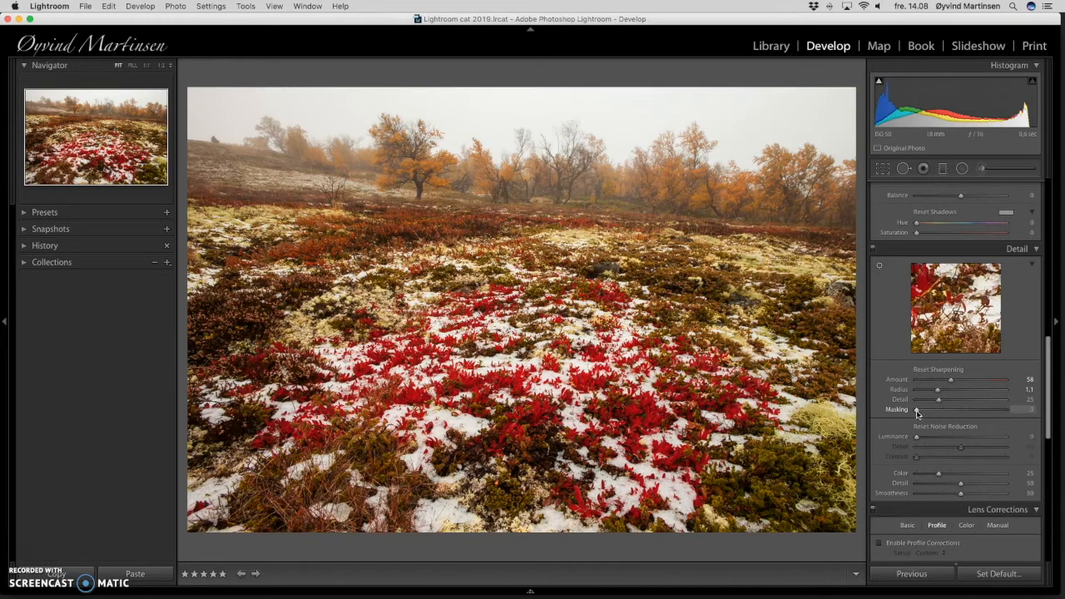
{"action": "left_click", "coordinate": [918, 411], "text": "alt"}
{"action": "left_click_drag", "start_coordinate": [917, 411], "coordinate": [954, 416]}
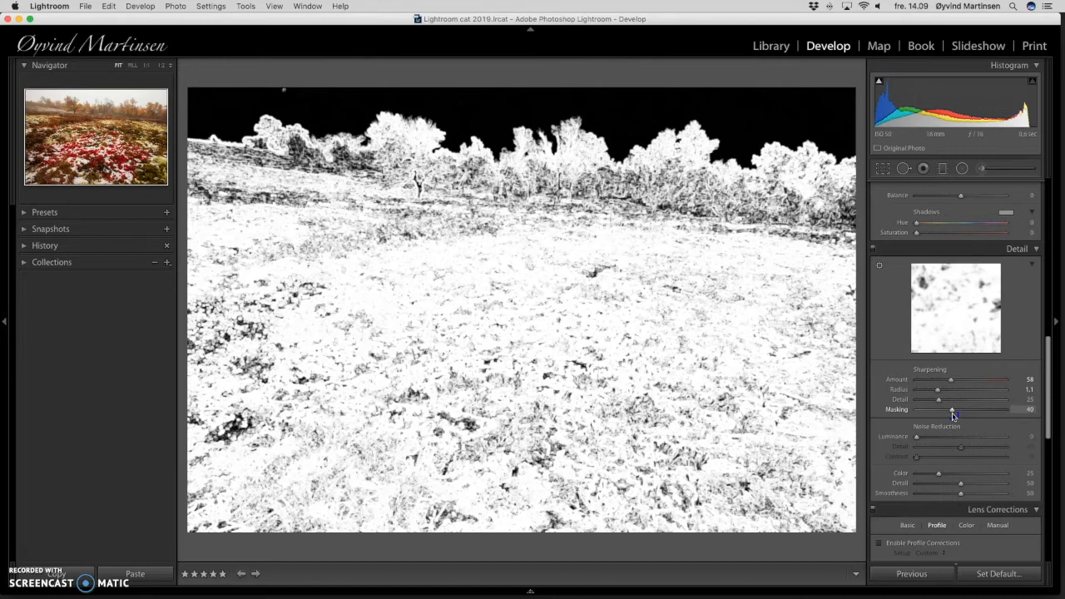
{"action": "left_click_drag", "start_coordinate": [952, 414], "coordinate": [952, 414]}
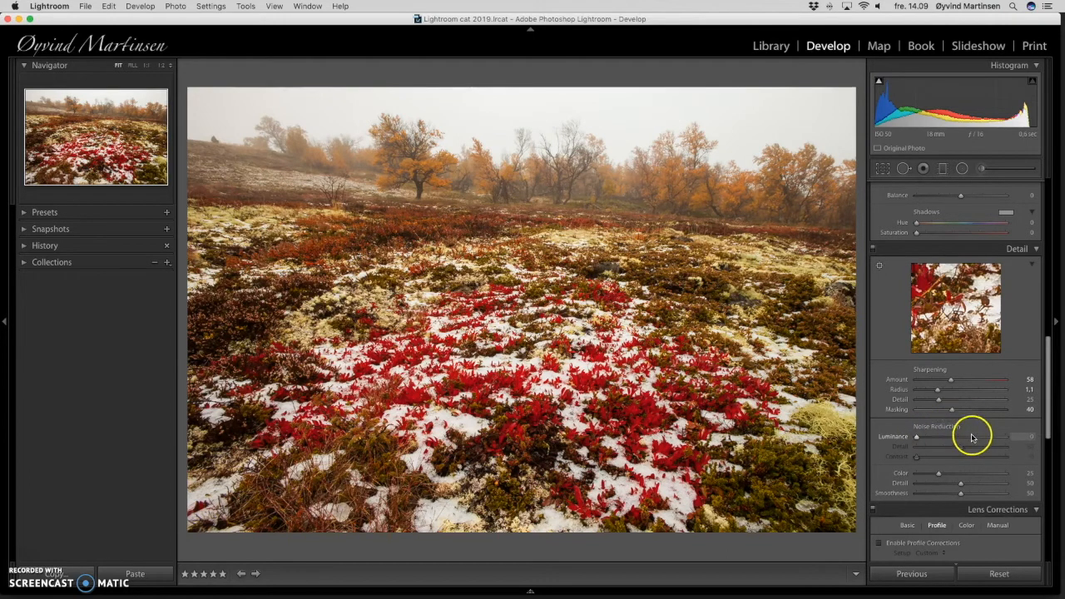
Enable the lens profile corrections, switching them off and on to compare the distortion before leaving them on.
{"action": "scroll", "coordinate": [941, 426], "scroll_direction": "down", "scroll_amount": 4}
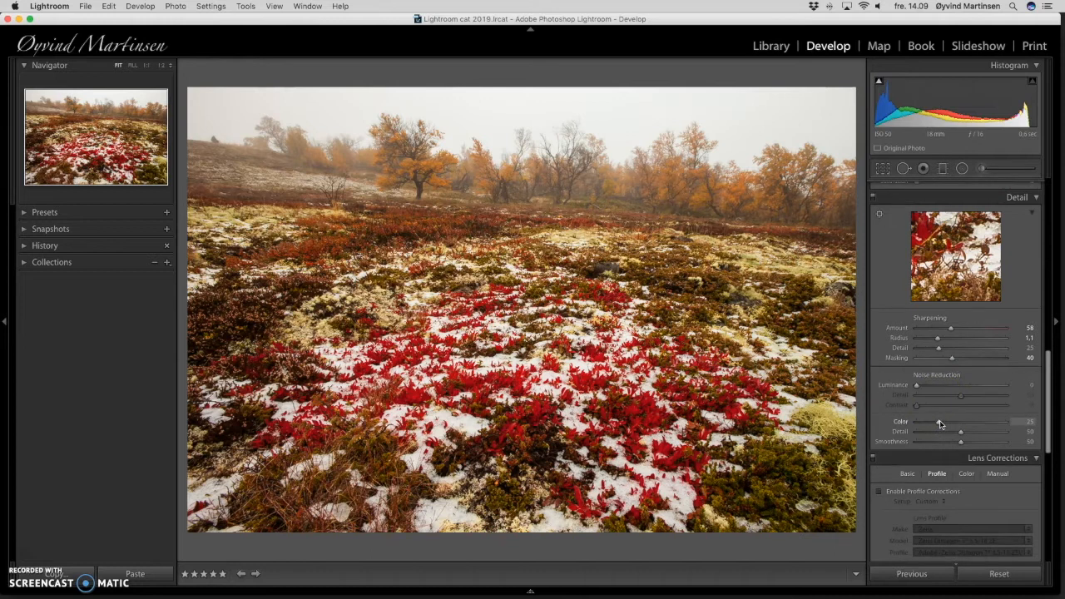
{"action": "scroll", "coordinate": [941, 426], "scroll_direction": "down", "scroll_amount": 1}
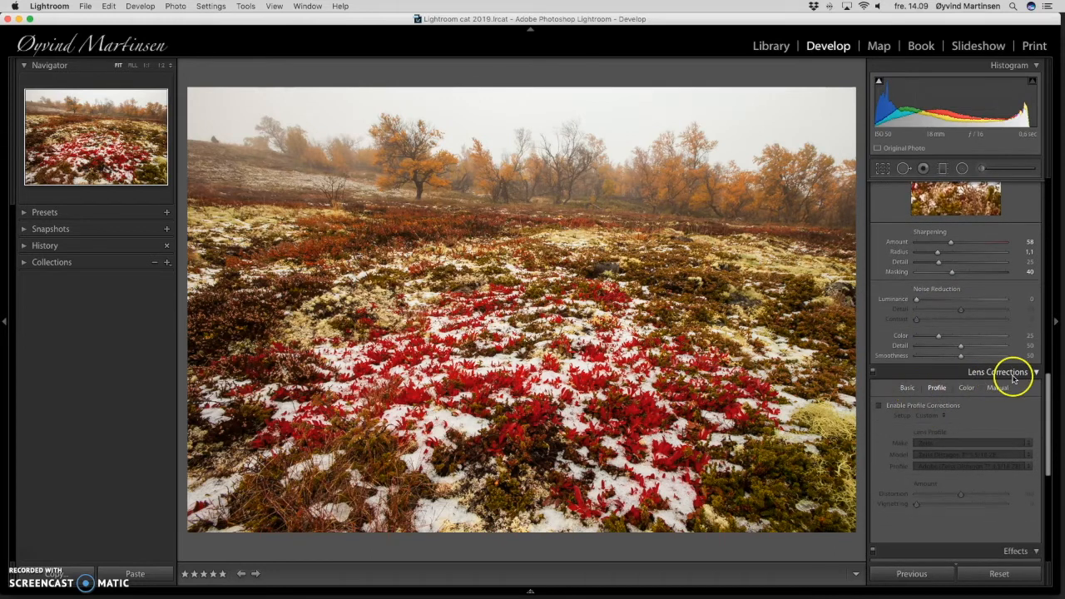
{"action": "left_click", "coordinate": [908, 388]}
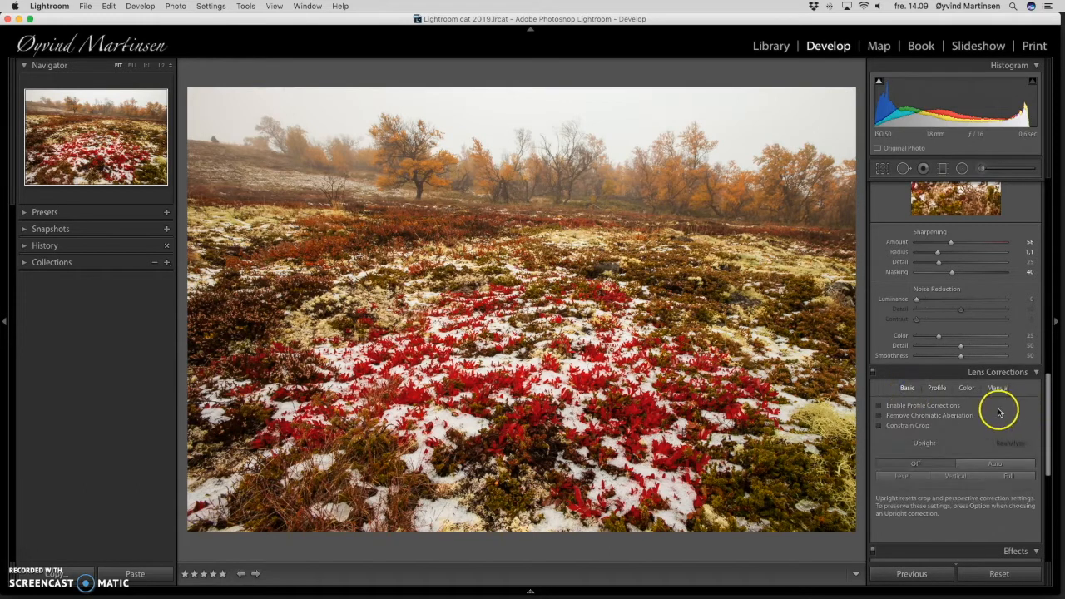
{"action": "left_click", "coordinate": [881, 407]}
{"action": "left_click", "coordinate": [881, 408]}
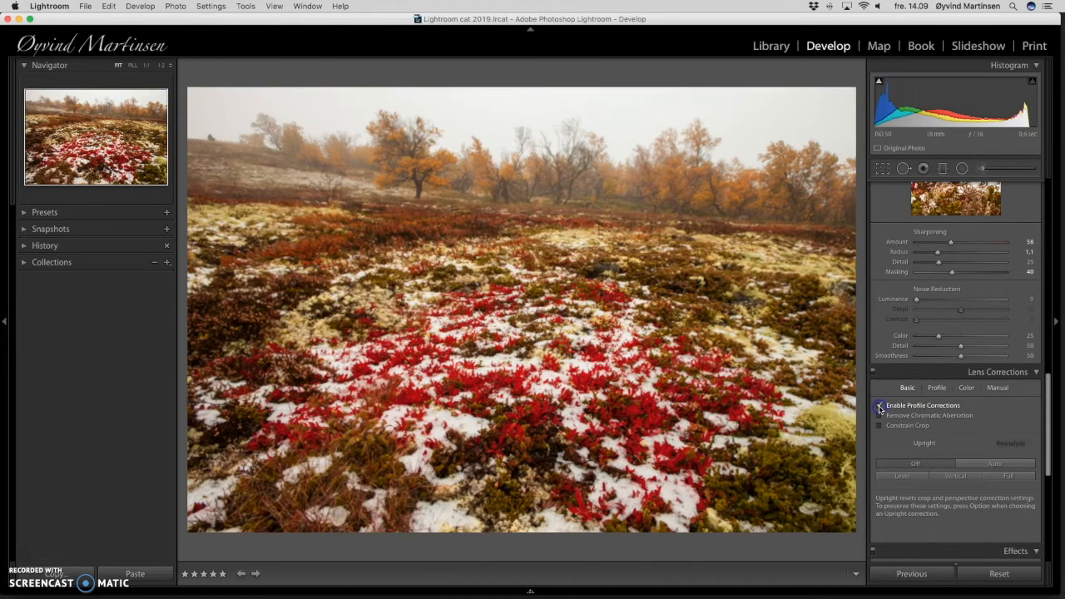
{"action": "left_click", "coordinate": [880, 408]}
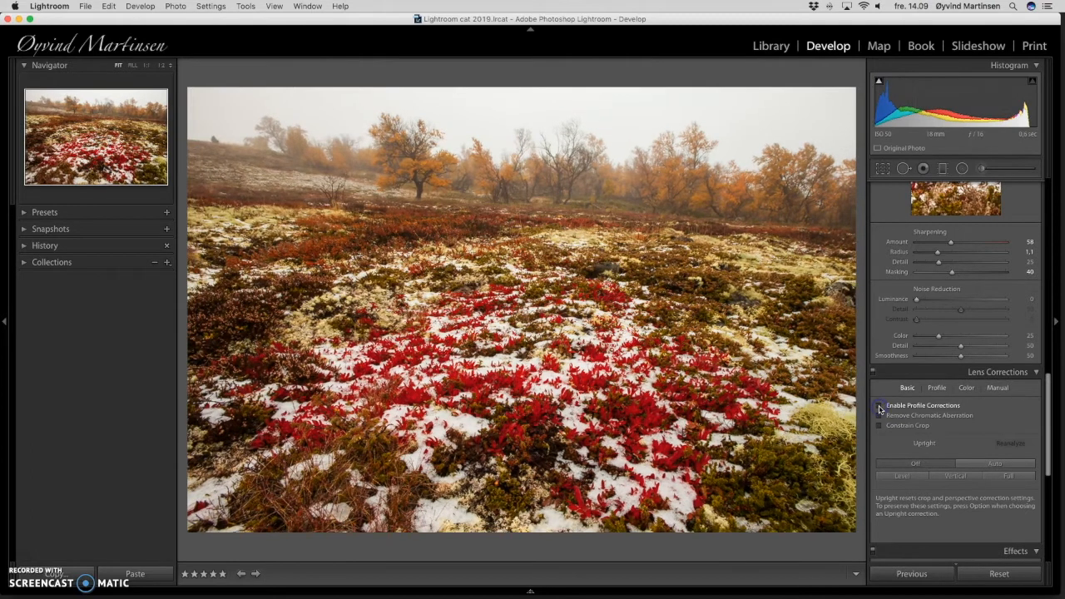
{"action": "left_click", "coordinate": [880, 408]}
{"action": "left_click", "coordinate": [880, 408]}
{"action": "left_click", "coordinate": [879, 408]}
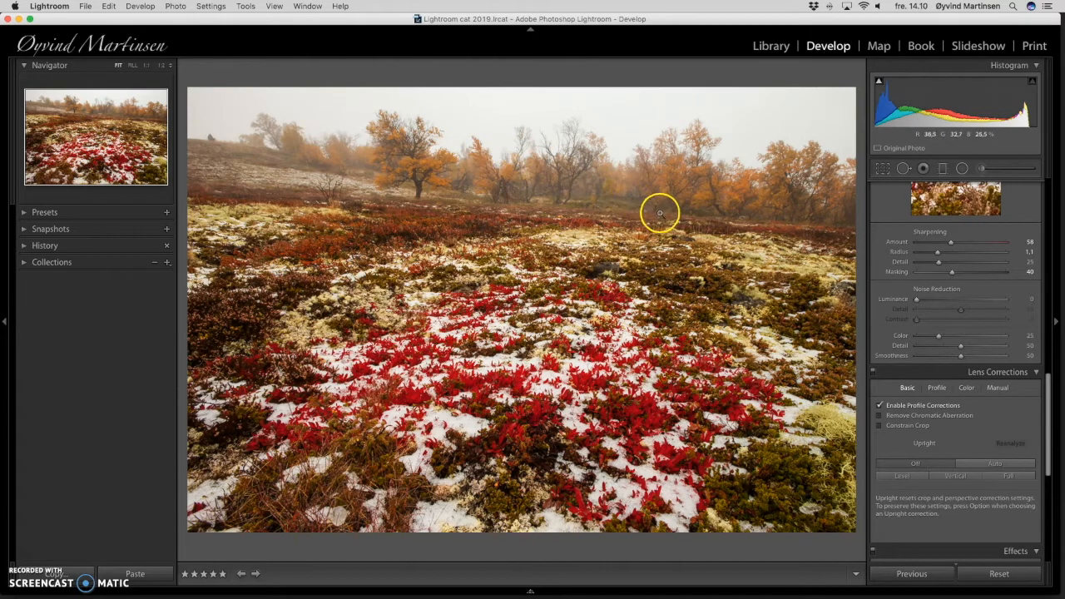
Turn on chromatic aberration removal and check which lens profile is assigned to the photo.
{"action": "left_click", "coordinate": [880, 416]}
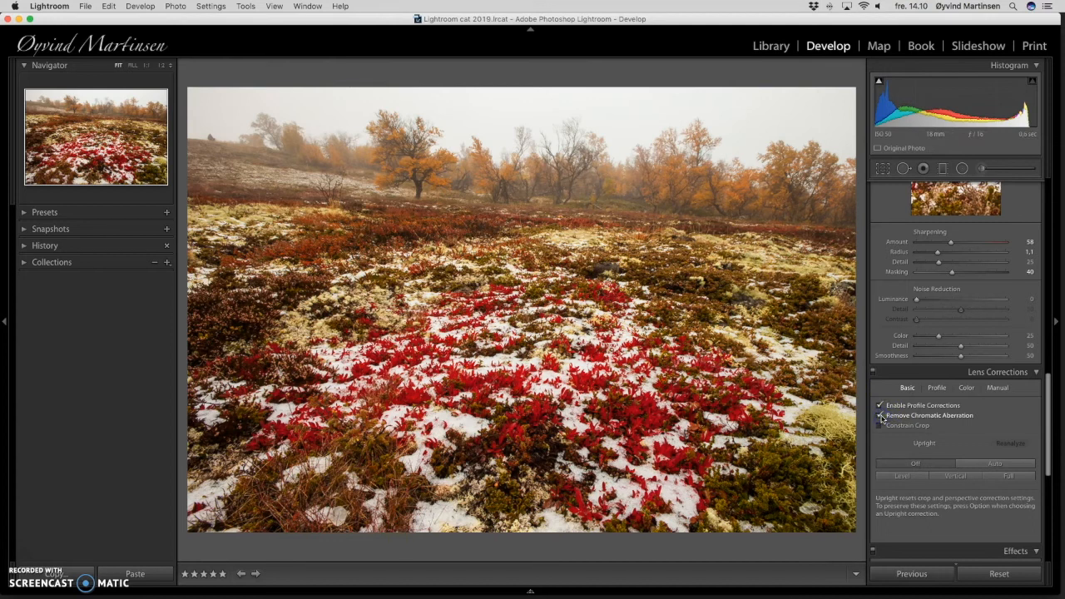
{"action": "left_click", "coordinate": [940, 389]}
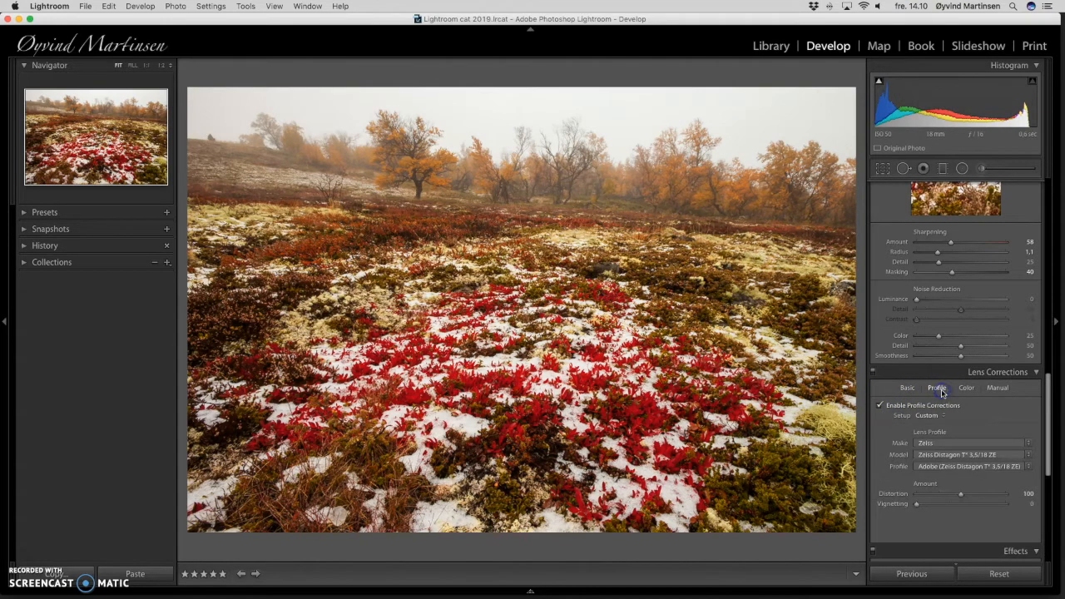
{"action": "left_click", "coordinate": [906, 387]}
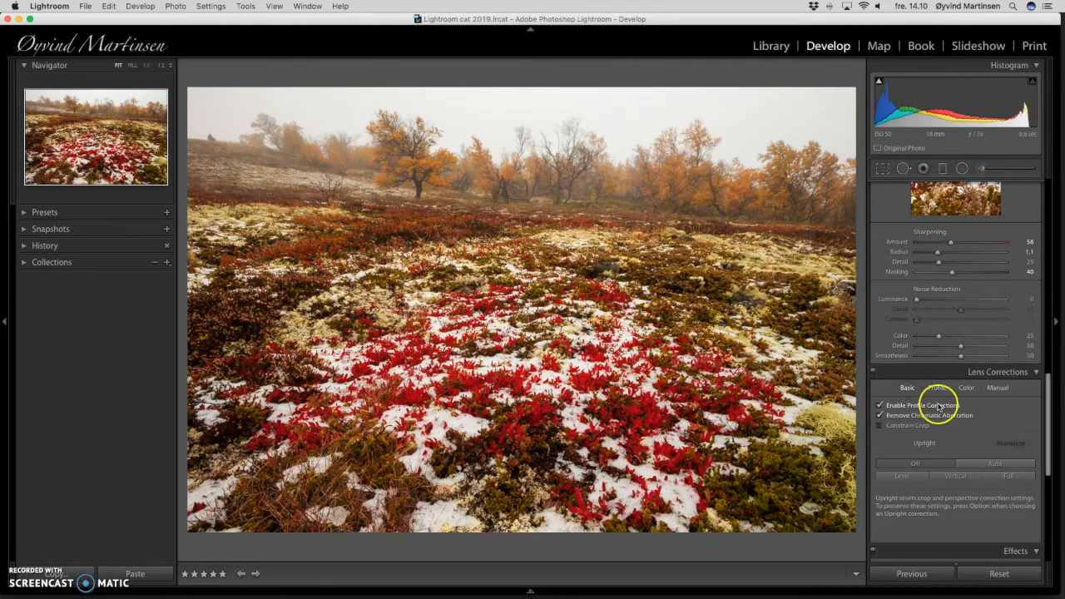
Darken the photo's edges with a post-crop vignetting amount of -6.
{"action": "scroll", "coordinate": [940, 407], "scroll_direction": "down", "scroll_amount": 5}
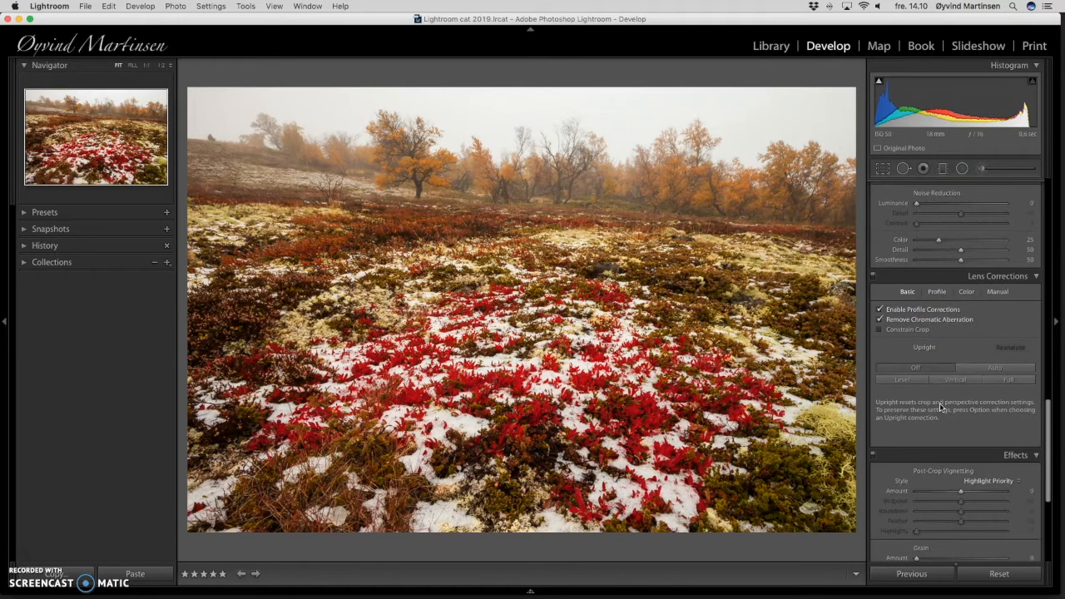
{"action": "scroll", "coordinate": [949, 407], "scroll_direction": "down", "scroll_amount": 3}
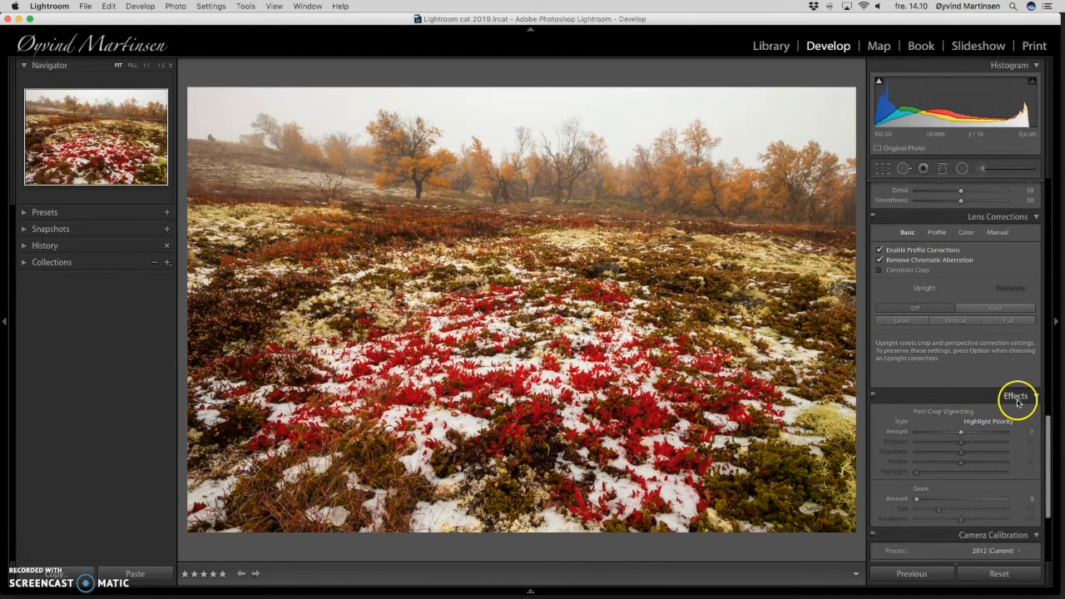
{"action": "left_click", "coordinate": [961, 434]}
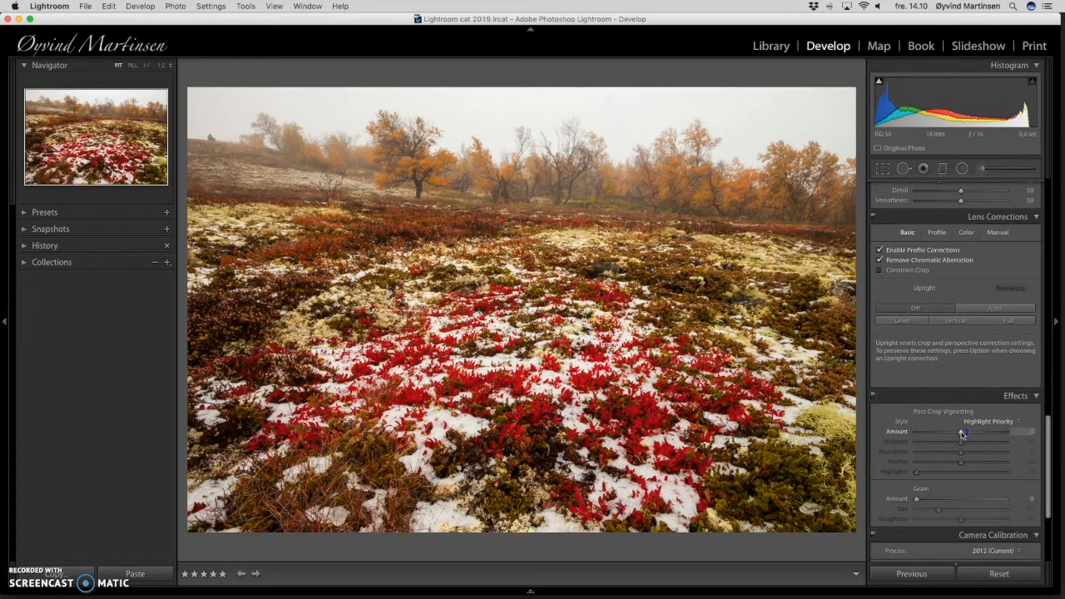
{"action": "mouse_move", "coordinate": [962, 433]}
{"action": "left_mouse_down"}
{"action": "mouse_move", "coordinate": [915, 434]}
{"action": "mouse_move", "coordinate": [1017, 437]}
{"action": "mouse_move", "coordinate": [958, 437]}
{"action": "left_mouse_up"}
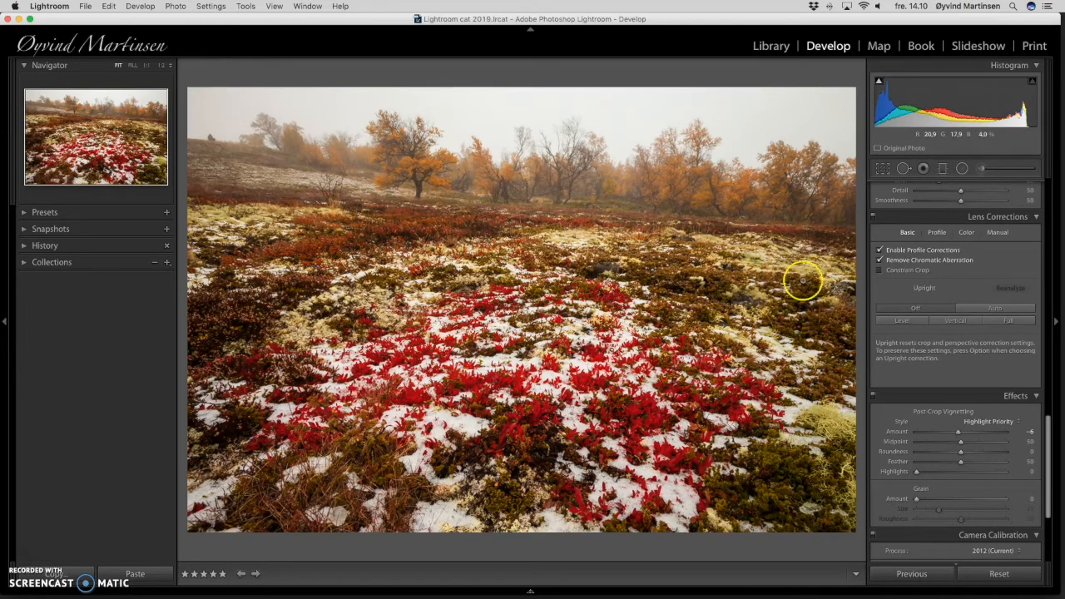
Start a new adjustment brush mask with exposure 0.20 and sharpness reset to 0.
{"action": "scroll", "coordinate": [961, 293], "scroll_direction": "up", "scroll_amount": 5}
{"action": "scroll", "coordinate": [963, 300], "scroll_direction": "up", "scroll_amount": 10}
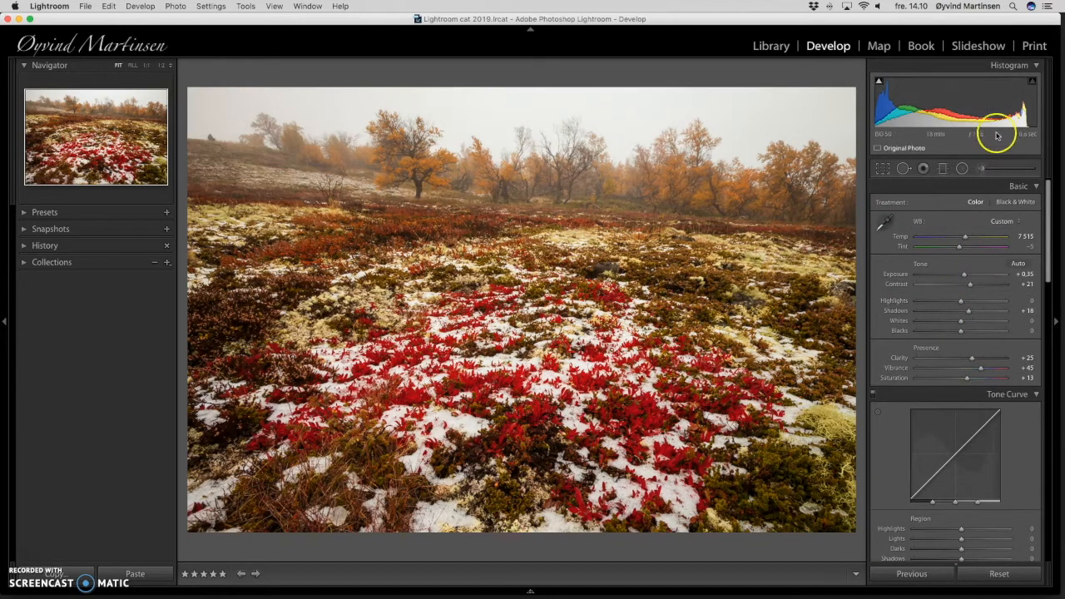
{"action": "left_click", "coordinate": [983, 170]}
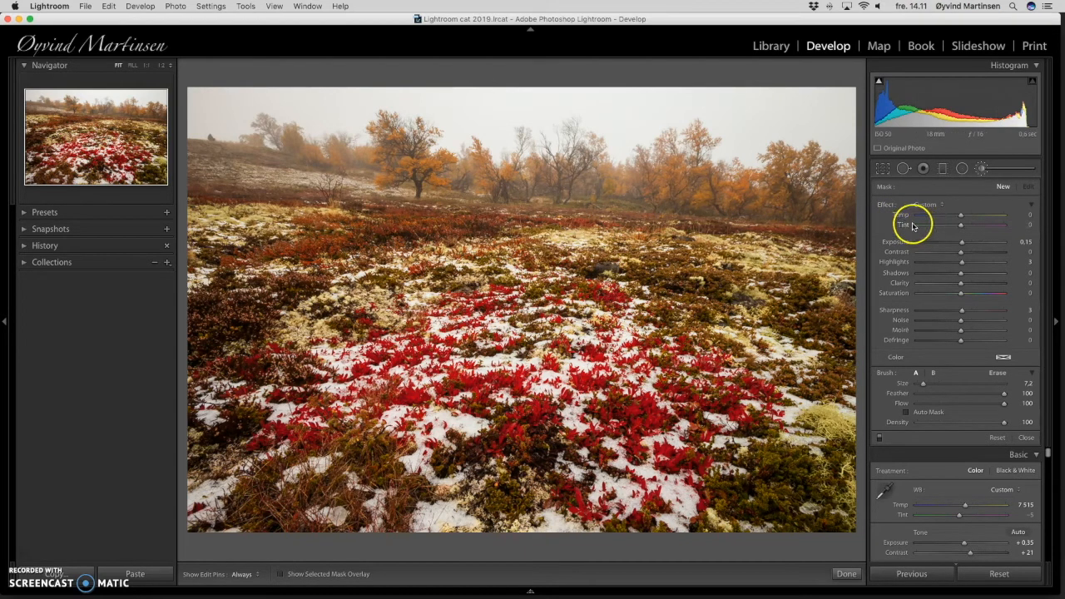
{"action": "left_click", "coordinate": [962, 244]}
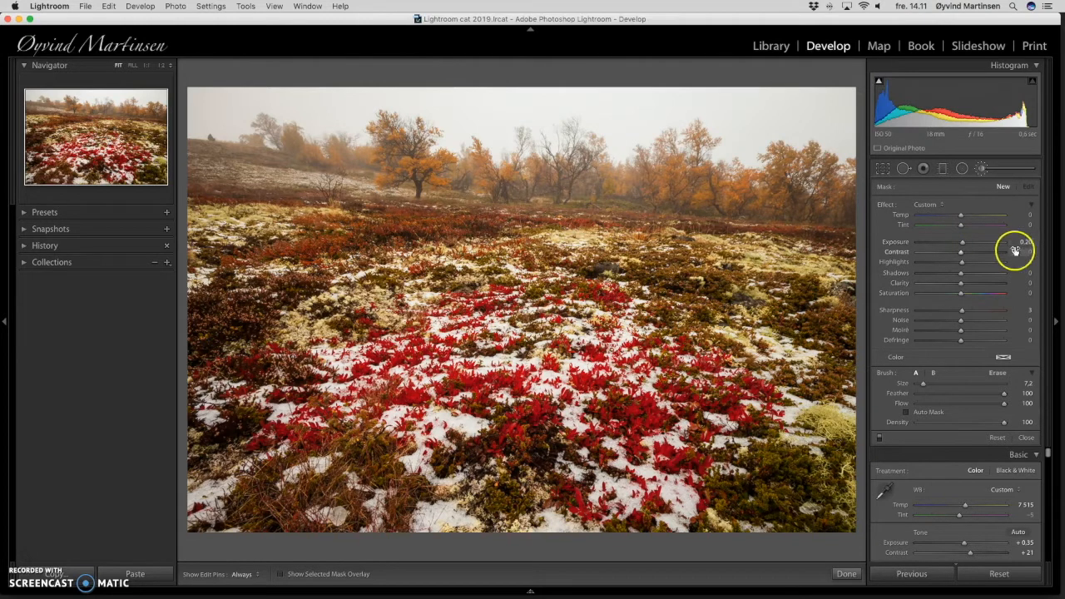
{"action": "left_click", "coordinate": [962, 311]}
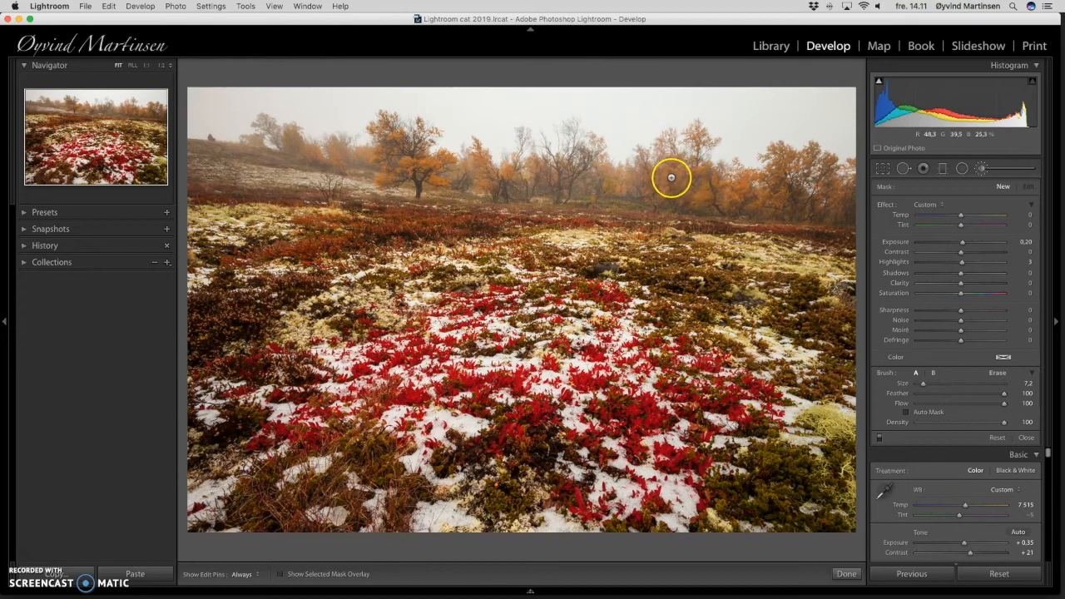
Paint the brush adjustment over the row of autumn trees in the background and raise its exposure to 0.30.
{"action": "mouse_move", "coordinate": [839, 202]}
{"action": "left_mouse_down"}
{"action": "mouse_move", "coordinate": [807, 178]}
{"action": "mouse_move", "coordinate": [786, 189]}
{"action": "mouse_move", "coordinate": [728, 188]}
{"action": "mouse_move", "coordinate": [678, 176]}
{"action": "mouse_move", "coordinate": [671, 185]}
{"action": "mouse_move", "coordinate": [673, 172]}
{"action": "left_mouse_up"}
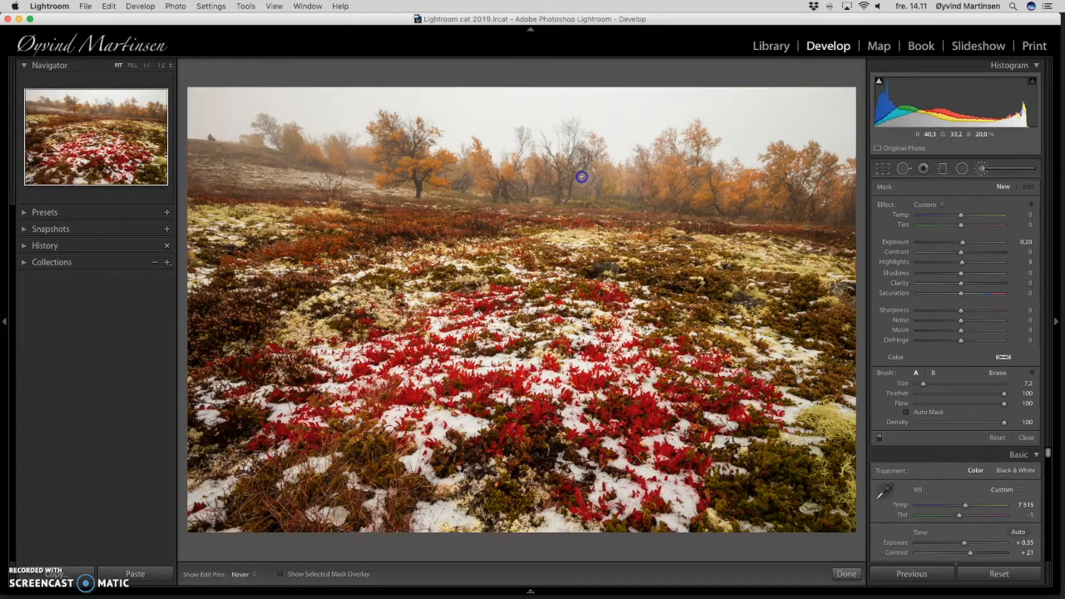
{"action": "mouse_move", "coordinate": [560, 176]}
{"action": "left_mouse_down"}
{"action": "mouse_move", "coordinate": [476, 163]}
{"action": "mouse_move", "coordinate": [473, 183]}
{"action": "mouse_move", "coordinate": [398, 175]}
{"action": "mouse_move", "coordinate": [399, 143]}
{"action": "mouse_move", "coordinate": [385, 143]}
{"action": "mouse_move", "coordinate": [406, 161]}
{"action": "mouse_move", "coordinate": [387, 165]}
{"action": "mouse_move", "coordinate": [310, 157]}
{"action": "mouse_move", "coordinate": [288, 142]}
{"action": "mouse_move", "coordinate": [524, 189]}
{"action": "mouse_move", "coordinate": [844, 209]}
{"action": "left_mouse_up"}
{"action": "left_click_drag", "start_coordinate": [386, 130], "coordinate": [413, 146]}
{"action": "mouse_move", "coordinate": [512, 183]}
{"action": "left_mouse_down"}
{"action": "mouse_move", "coordinate": [579, 170]}
{"action": "mouse_move", "coordinate": [626, 179]}
{"action": "mouse_move", "coordinate": [602, 190]}
{"action": "mouse_move", "coordinate": [674, 195]}
{"action": "mouse_move", "coordinate": [687, 185]}
{"action": "mouse_move", "coordinate": [673, 174]}
{"action": "mouse_move", "coordinate": [747, 193]}
{"action": "mouse_move", "coordinate": [791, 191]}
{"action": "mouse_move", "coordinate": [792, 172]}
{"action": "mouse_move", "coordinate": [844, 204]}
{"action": "mouse_move", "coordinate": [789, 206]}
{"action": "left_mouse_up"}
{"action": "left_click_drag", "start_coordinate": [790, 206], "coordinate": [799, 206]}
{"action": "key", "text": "h"}
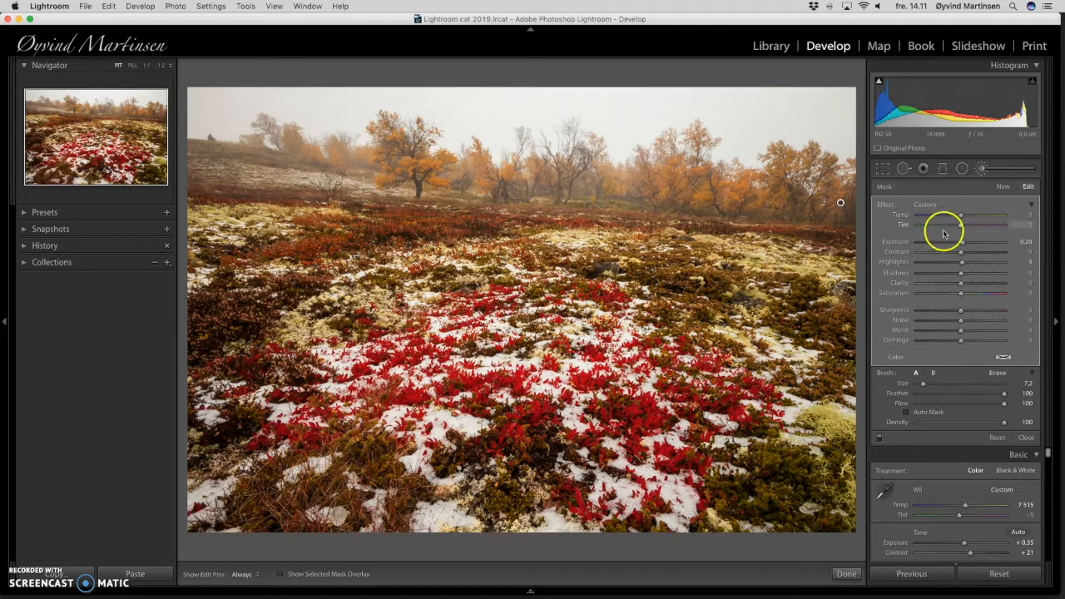
{"action": "left_click", "coordinate": [963, 245]}
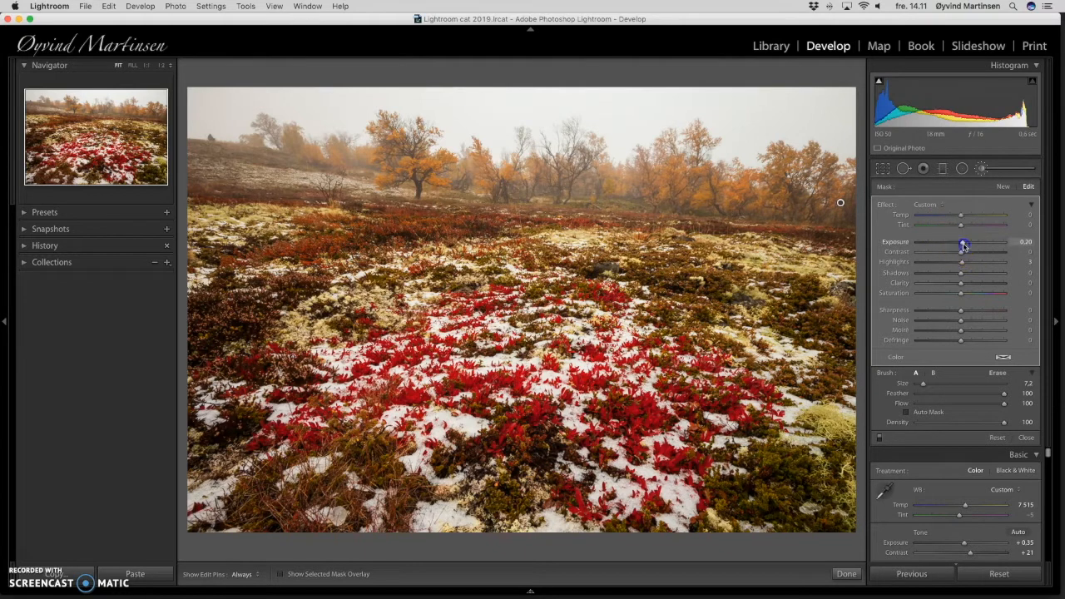
{"action": "mouse_move", "coordinate": [963, 246]}
{"action": "left_mouse_down"}
{"action": "mouse_move", "coordinate": [951, 247]}
{"action": "mouse_move", "coordinate": [1001, 244]}
{"action": "mouse_move", "coordinate": [967, 250]}
{"action": "left_mouse_up"}
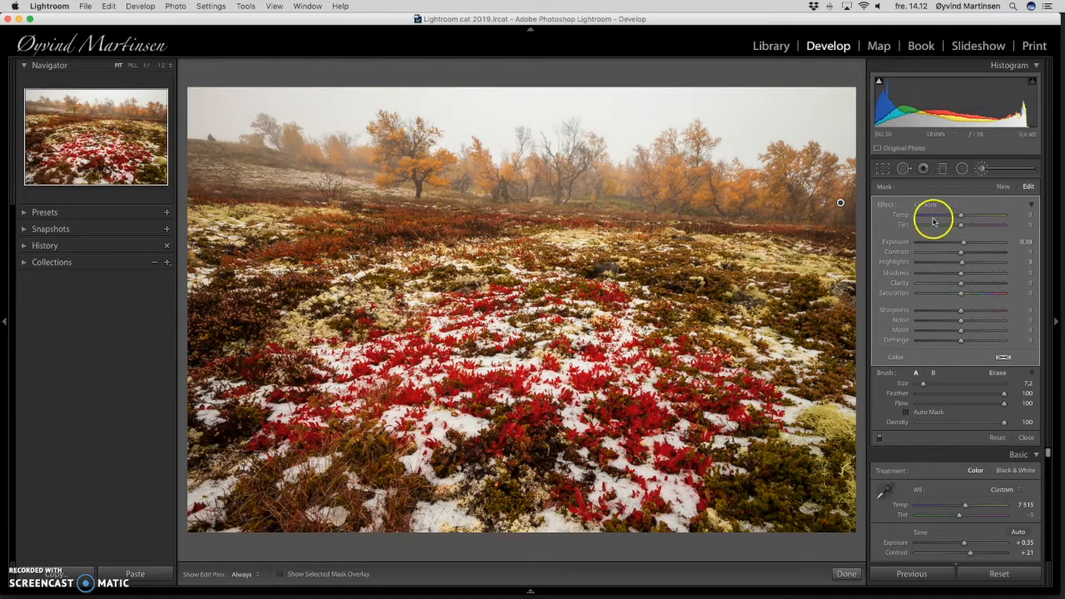
Add a second brush mask at size 5.0 and exposure 0.20, painting across the ground vegetation below the trees, and finish brushing.
{"action": "left_click", "coordinate": [1004, 190]}
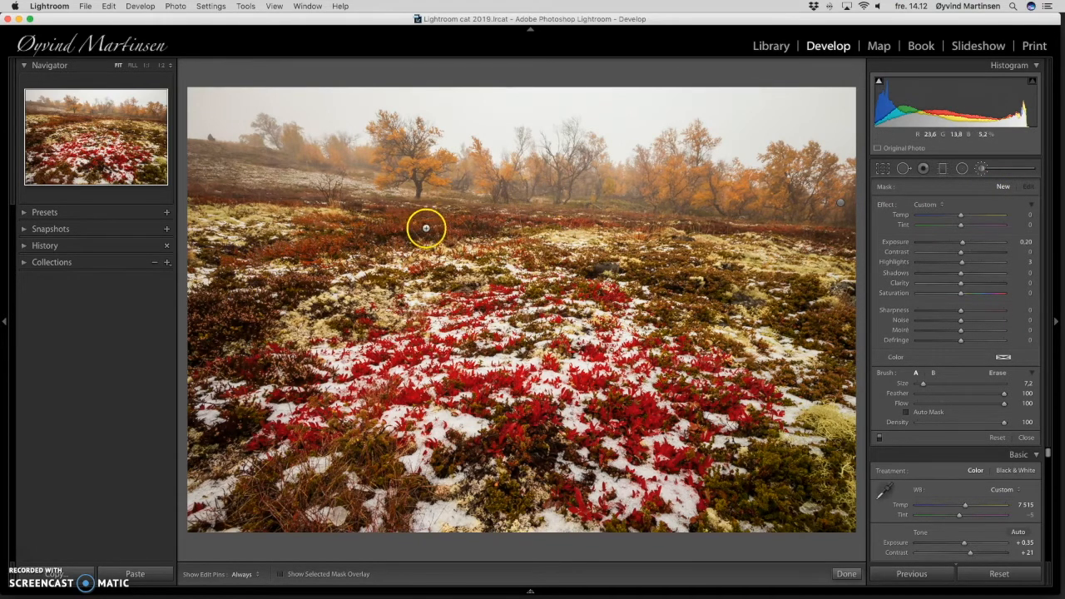
{"action": "key", "text": "["}
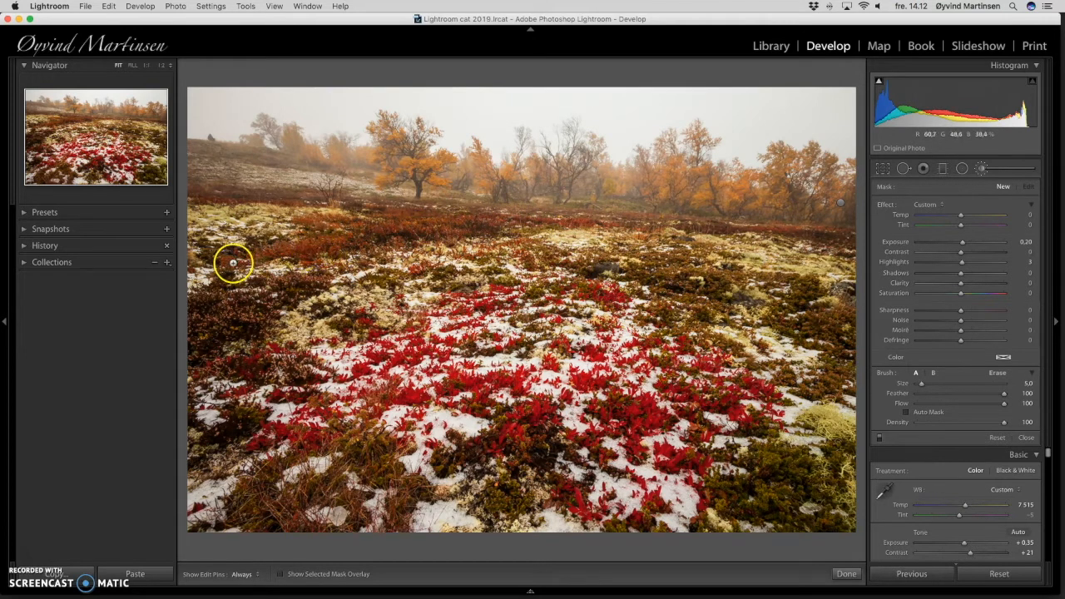
{"action": "left_click_drag", "start_coordinate": [228, 264], "coordinate": [301, 254]}
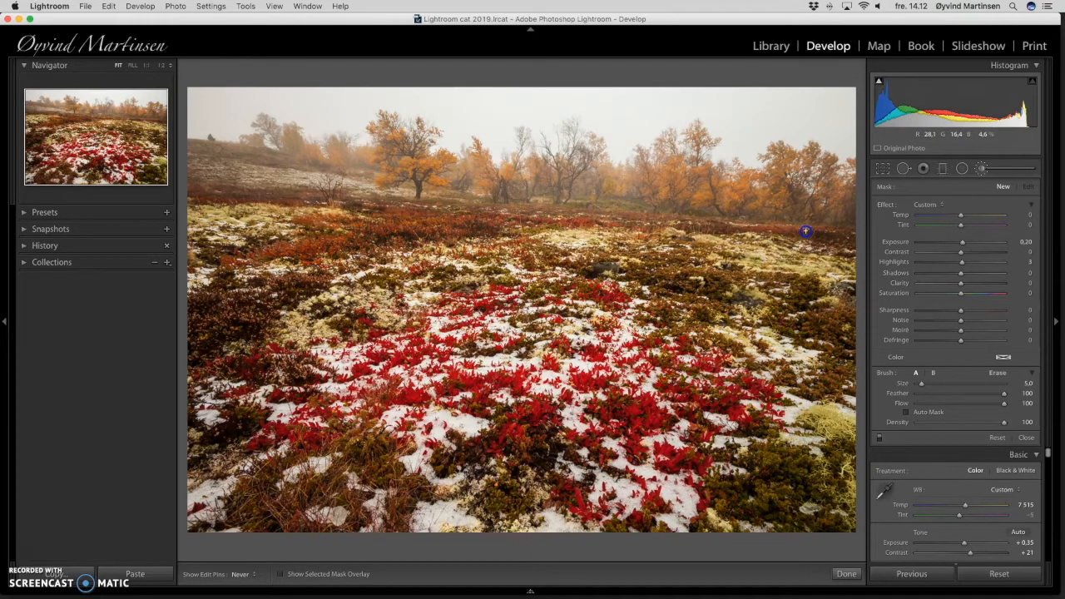
{"action": "left_click_drag", "start_coordinate": [806, 232], "coordinate": [805, 230]}
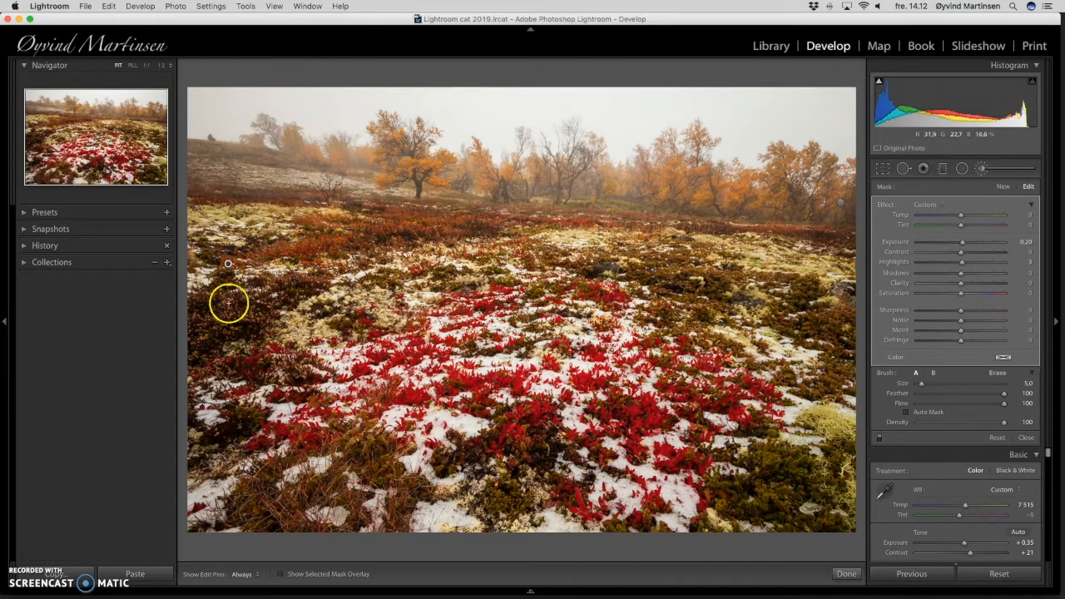
{"action": "key", "text": "h"}
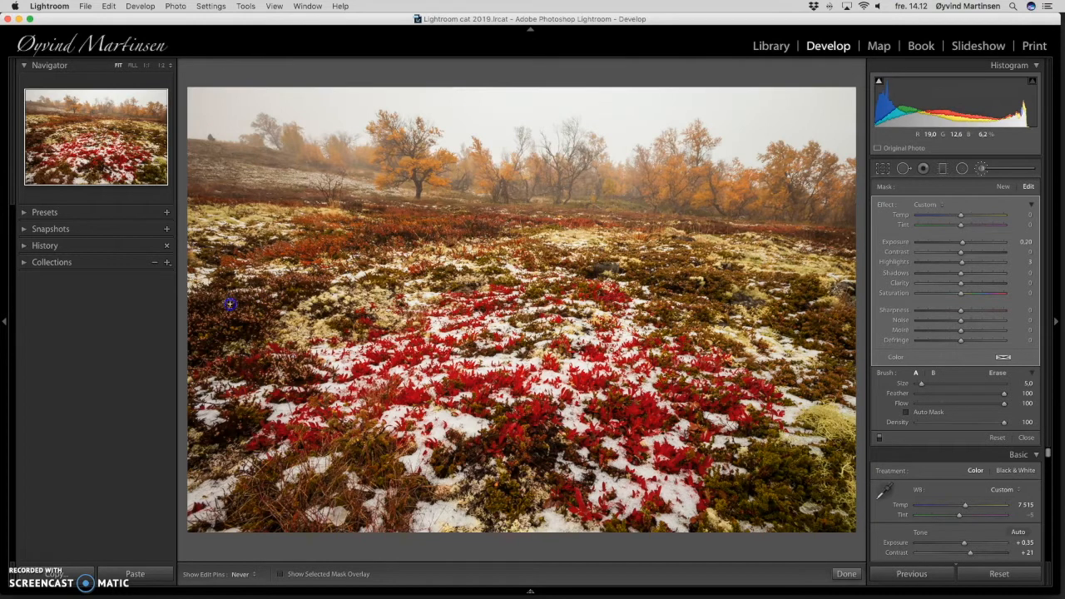
{"action": "key", "text": "h"}
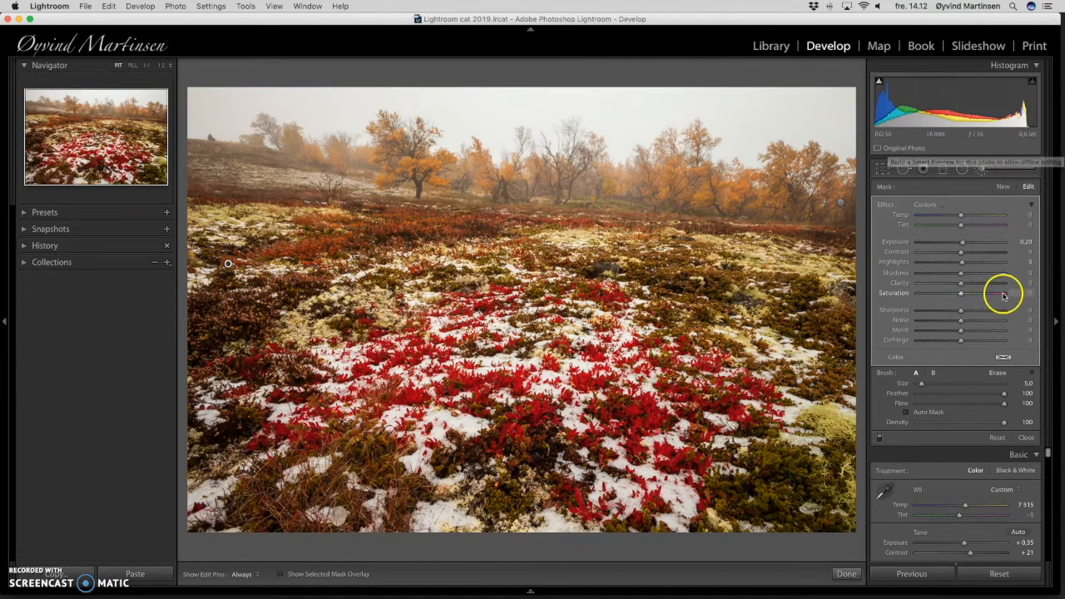
{"action": "left_click", "coordinate": [1027, 438]}
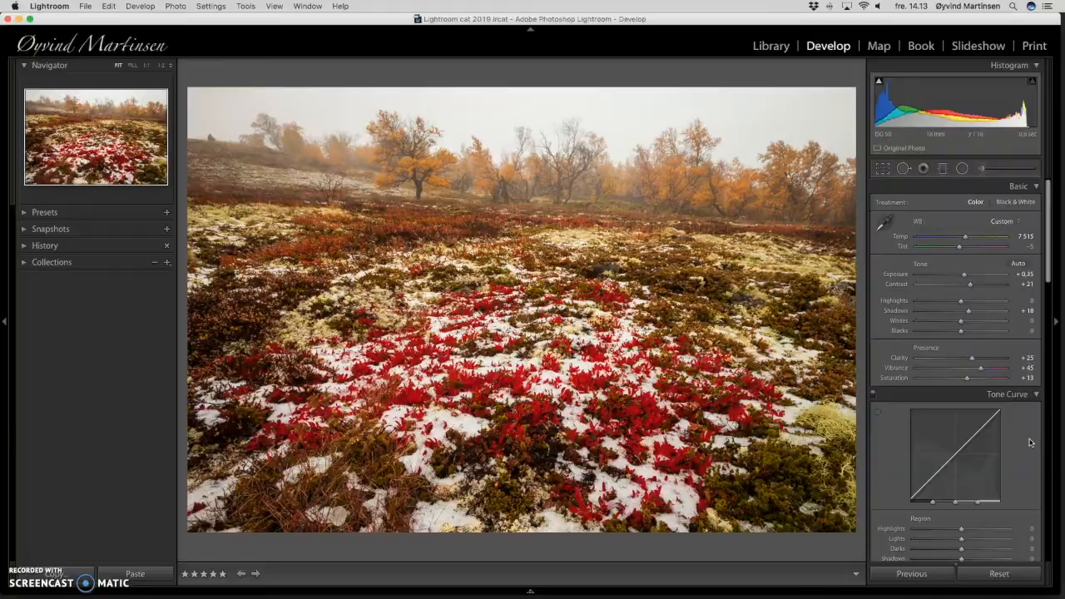
Check the developed photo in full-screen view and return to the editing workspace.
{"action": "key", "text": "f"}
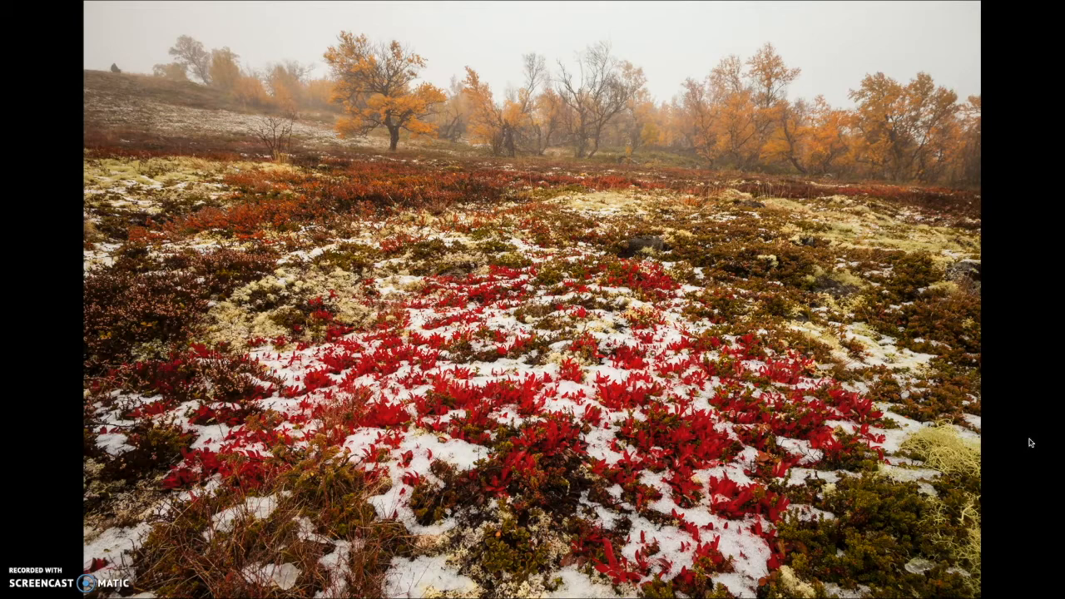
{"action": "key", "text": "f"}
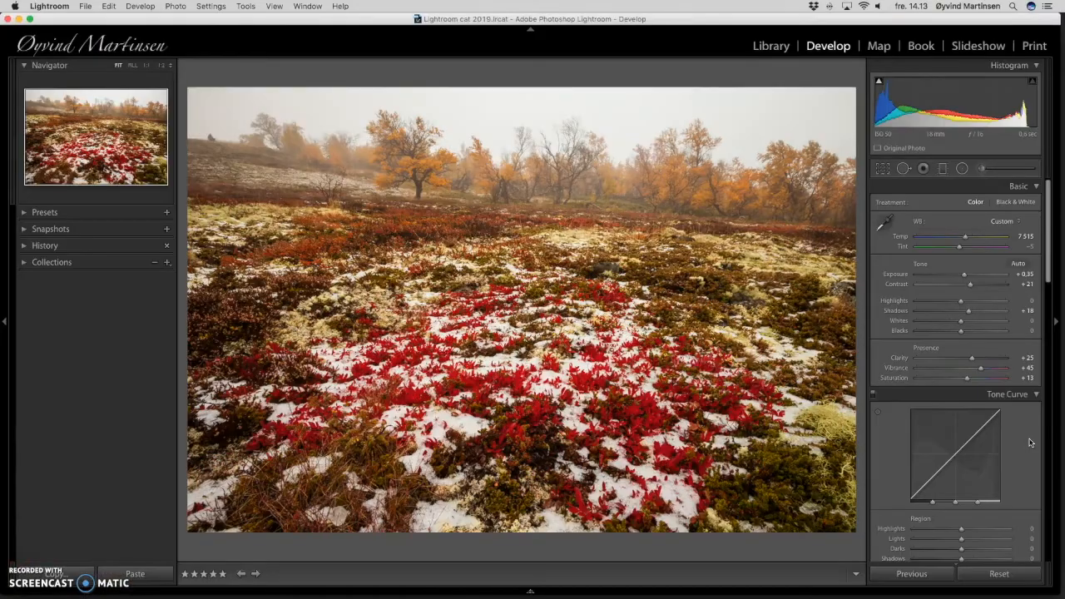